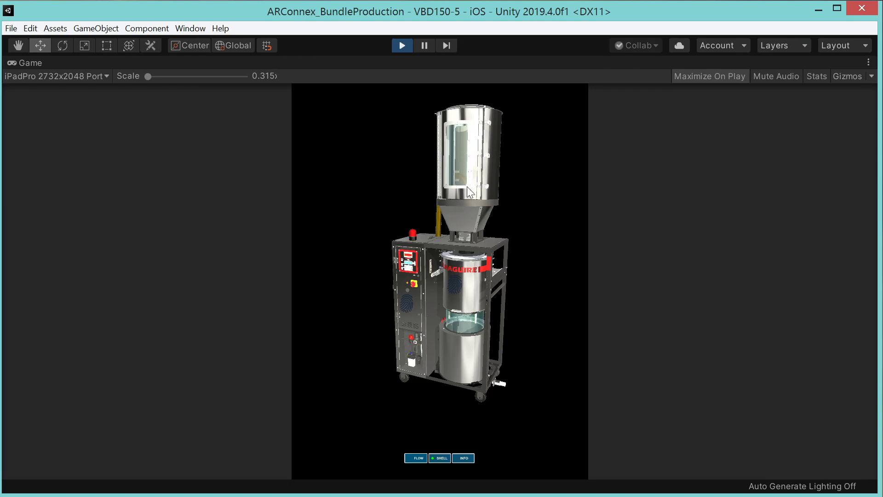
Test the machine's door interactions in play mode by opening and closing the upper hopper door and the control cabinet door.
left_click(476, 168)
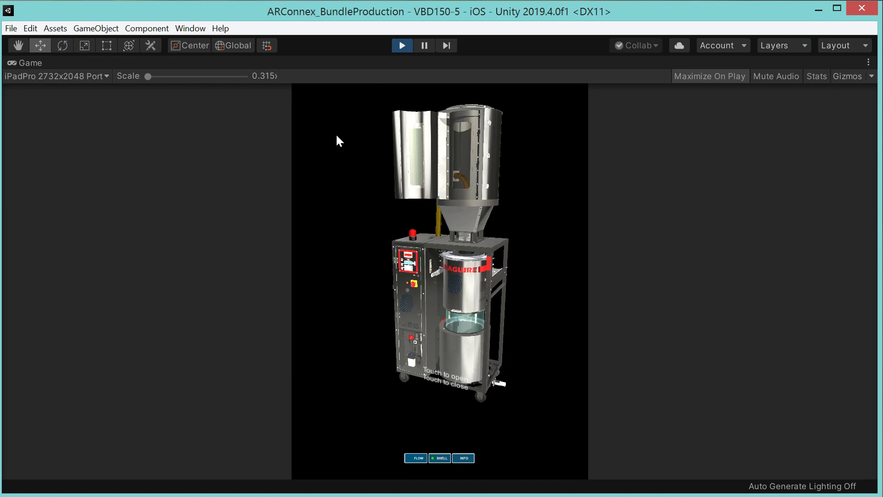
left_click(395, 177)
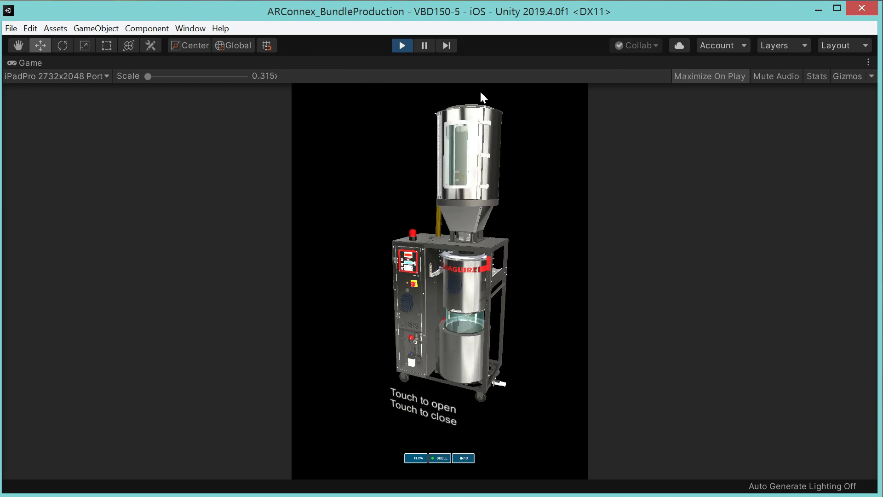
left_click(395, 281)
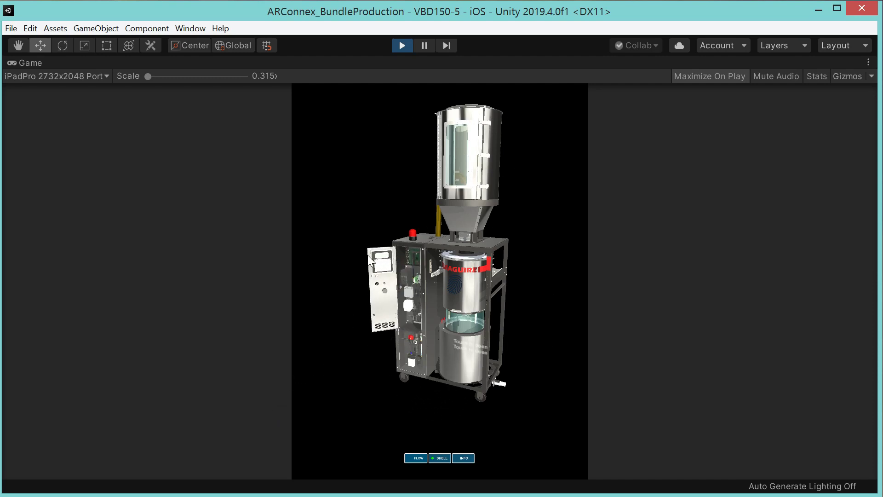
left_click(369, 254)
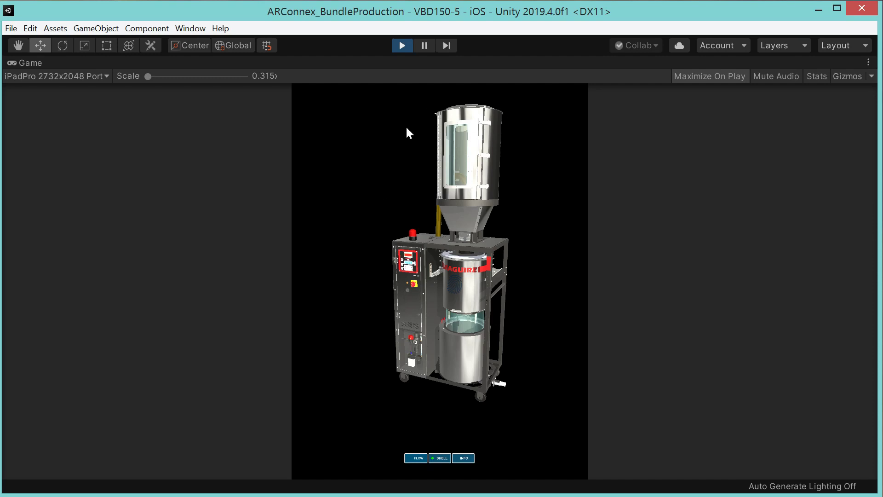
Test the FLOW, INFO and SHELL display toggles on the running machine model, returning each to its initial state.
left_click(412, 460)
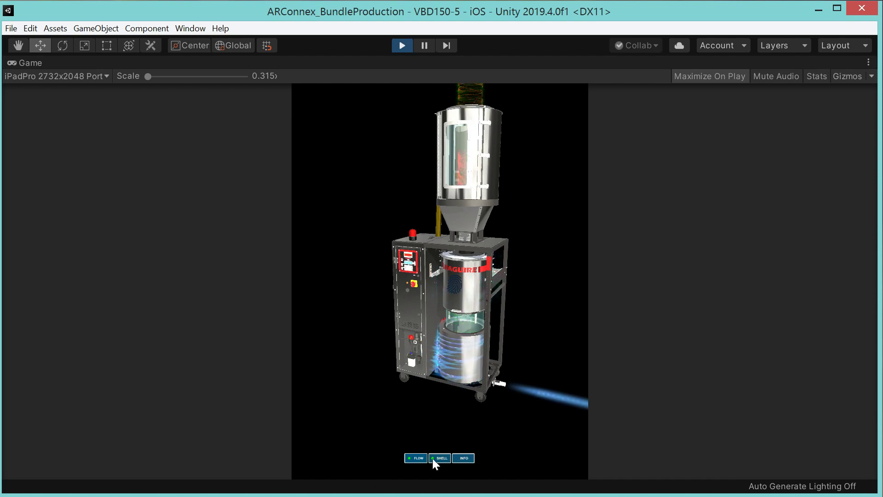
left_click(466, 458)
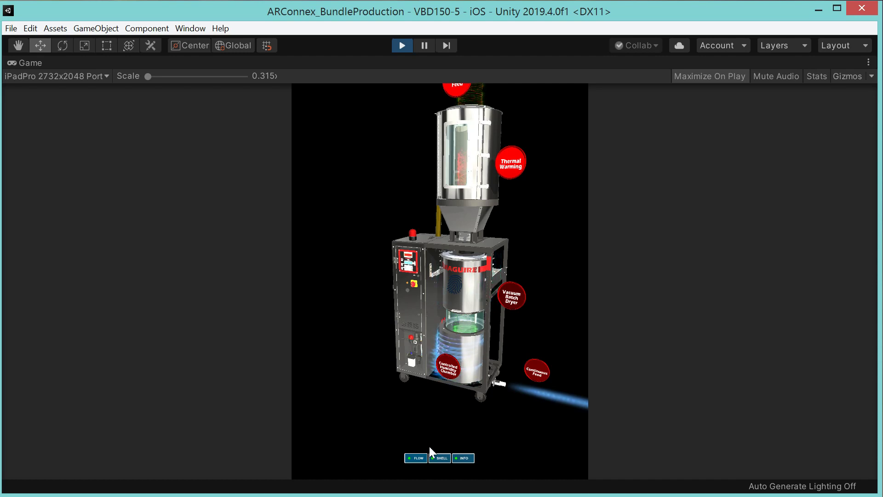
left_click(439, 457)
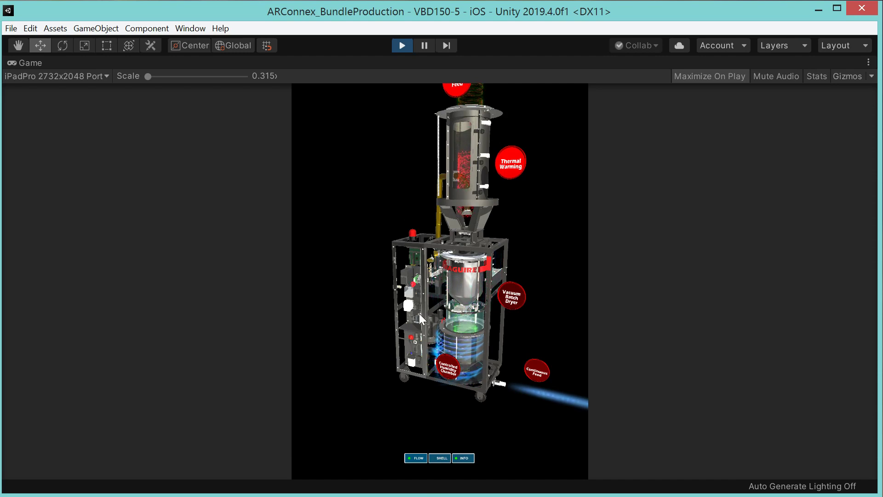
left_click(440, 458)
left_click(461, 458)
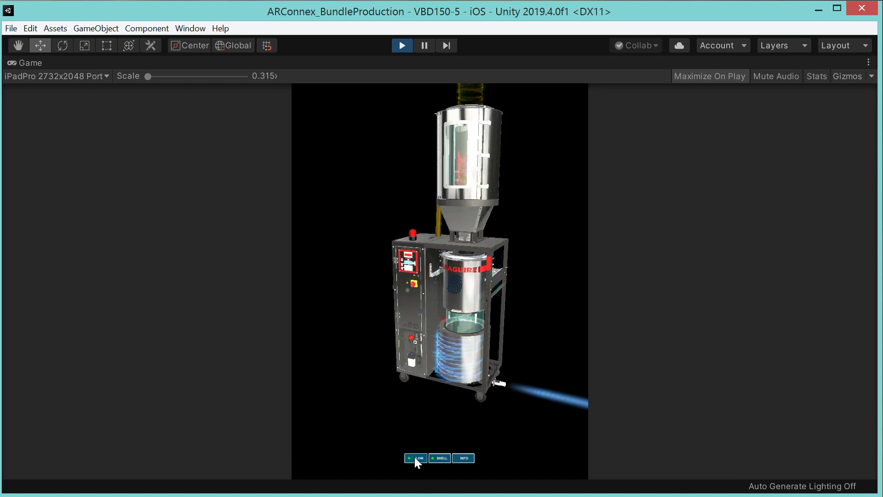
left_click(416, 458)
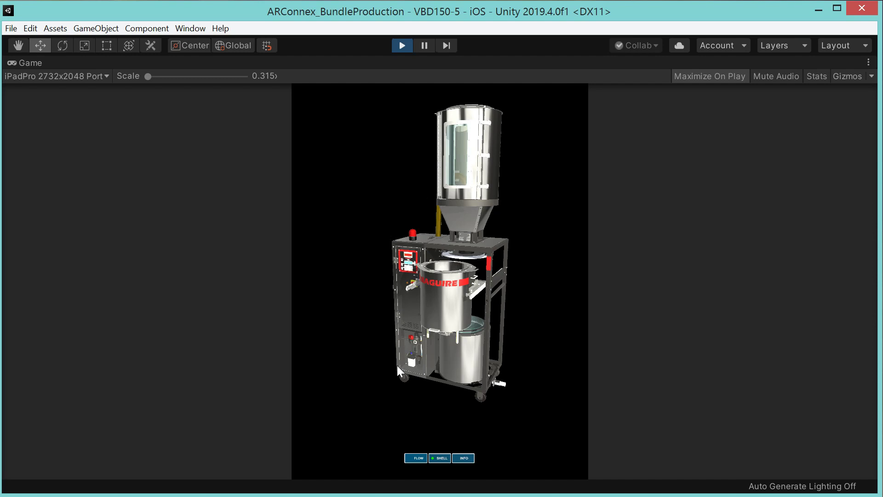
Stop play mode and open the ARConnexSetup scene in the Scene view, with Basic_Interaction-rewssv-001 expanded.
left_click(402, 45)
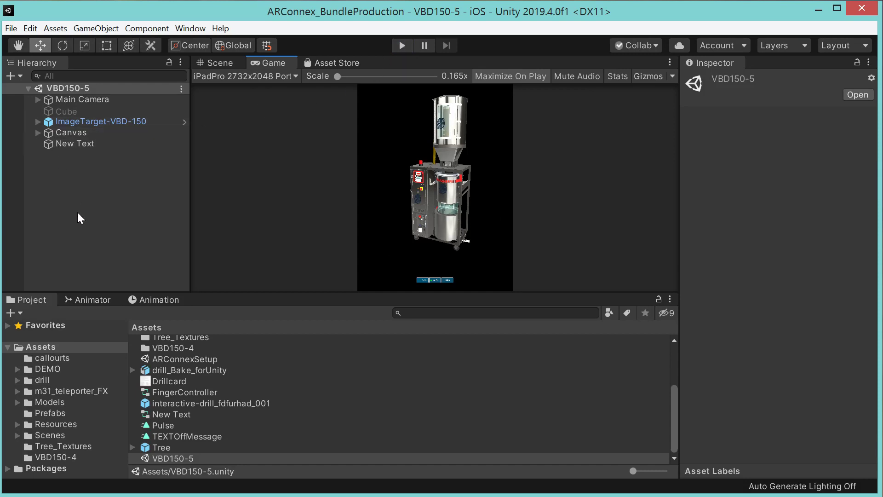
double_click(163, 359)
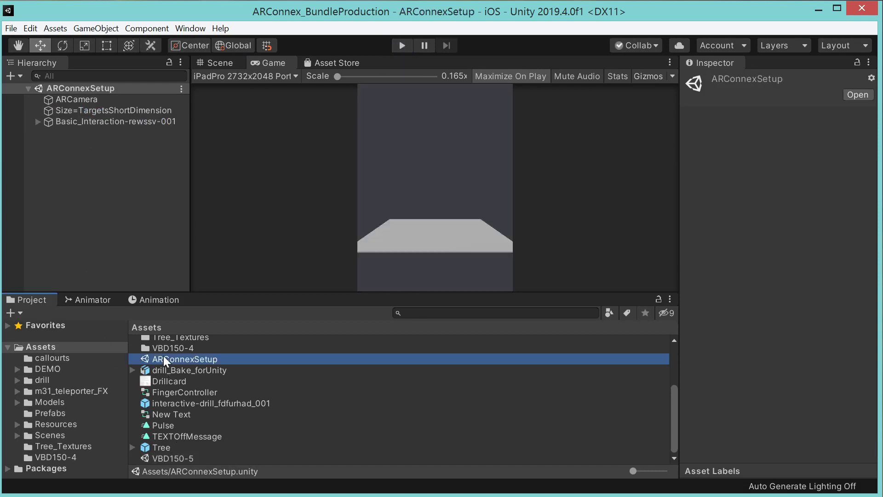
left_click(69, 121)
left_click(37, 122)
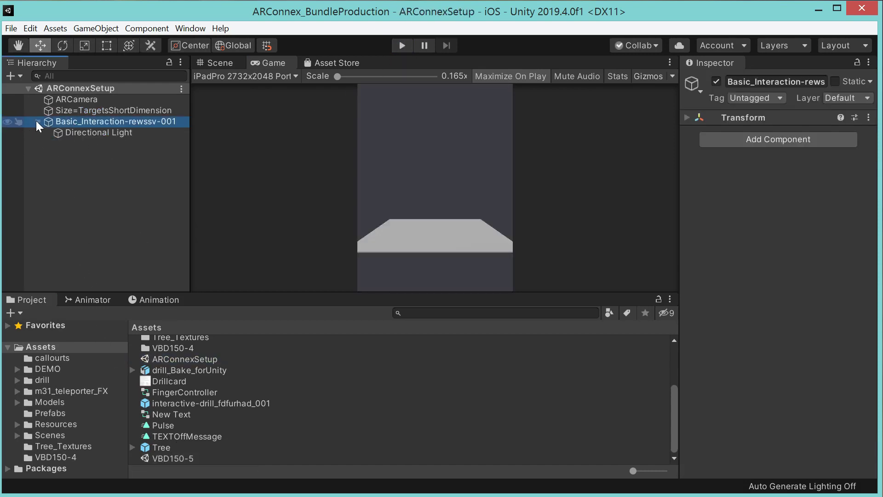
left_click(203, 67)
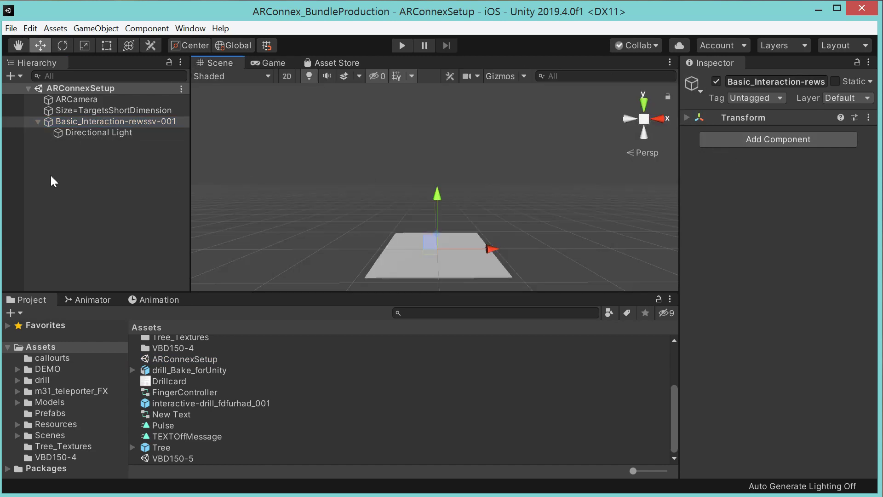
left_click(87, 131)
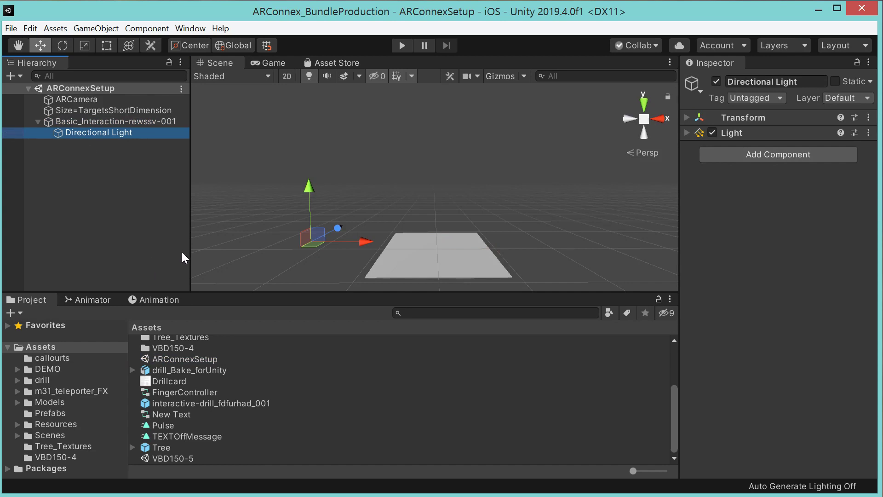
Add a 3D cube and a 3D sphere as children of Basic_Interaction-rewssv-001.
right_click(102, 121)
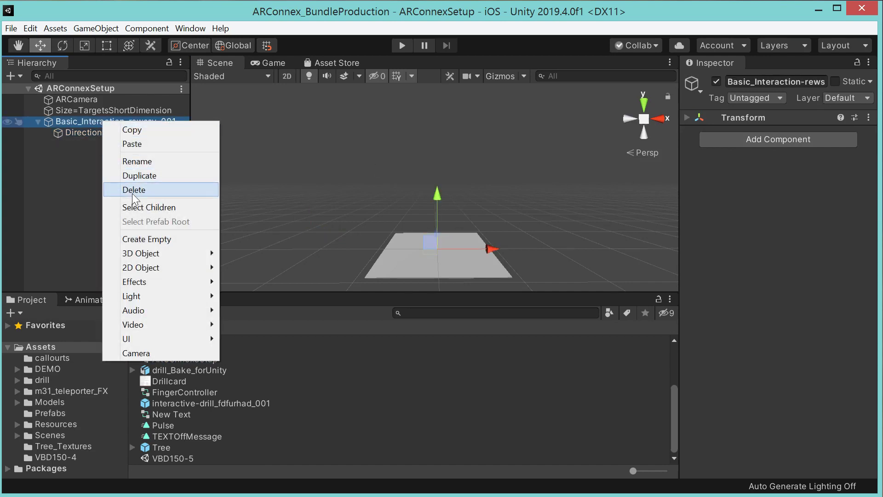
mouse_move(133, 256)
left_click(260, 254)
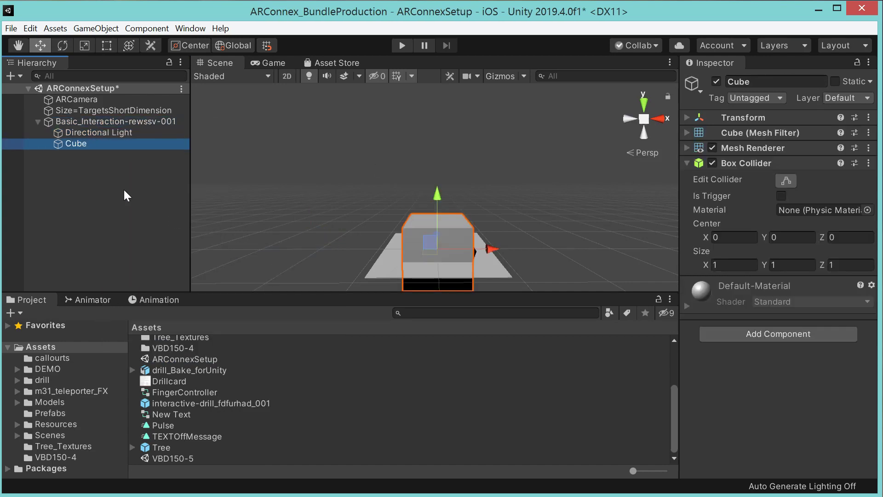
left_click(95, 120)
right_click(95, 121)
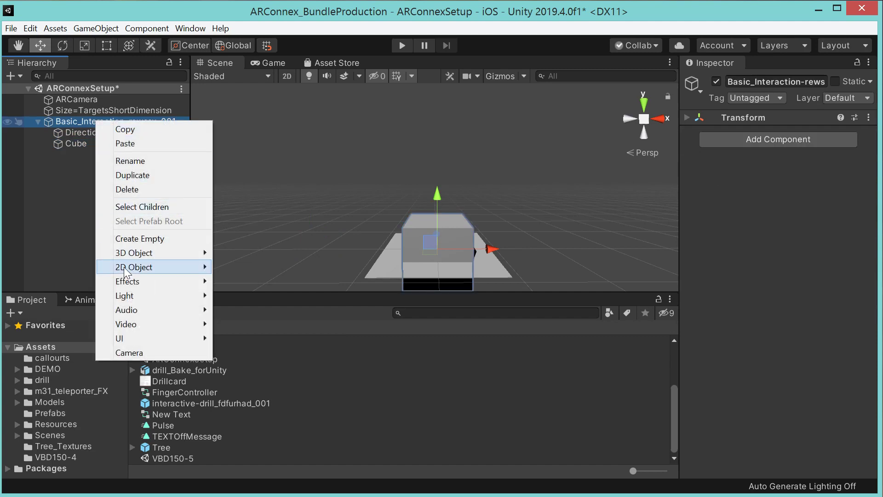
mouse_move(127, 253)
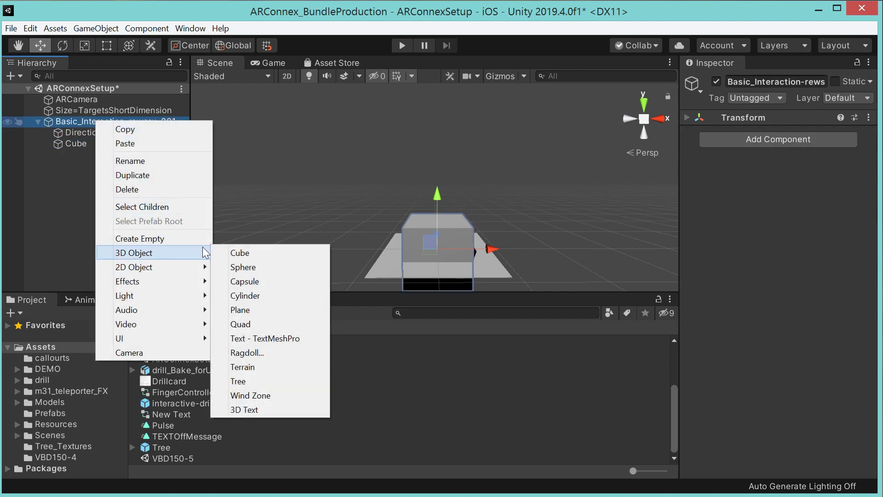
left_click(244, 266)
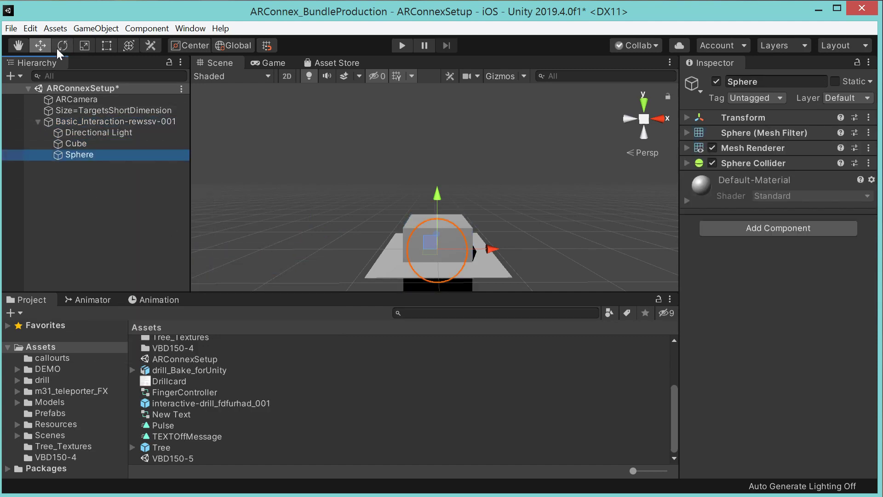
Raise the cube and sphere together to about Y 0.56 and rotate them about -37.6 degrees around the Y axis.
left_click(76, 144)
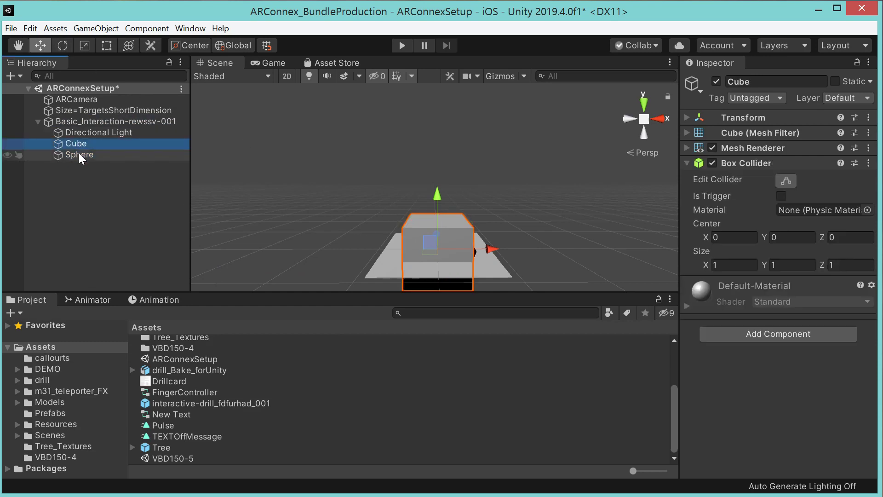
left_click(79, 155, "ctrl")
left_click_drag(429, 201, 435, 161)
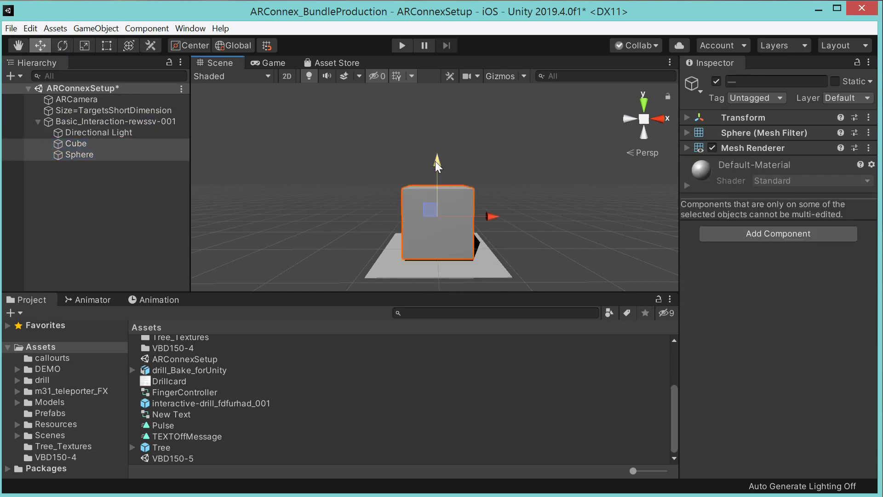
left_click(63, 44)
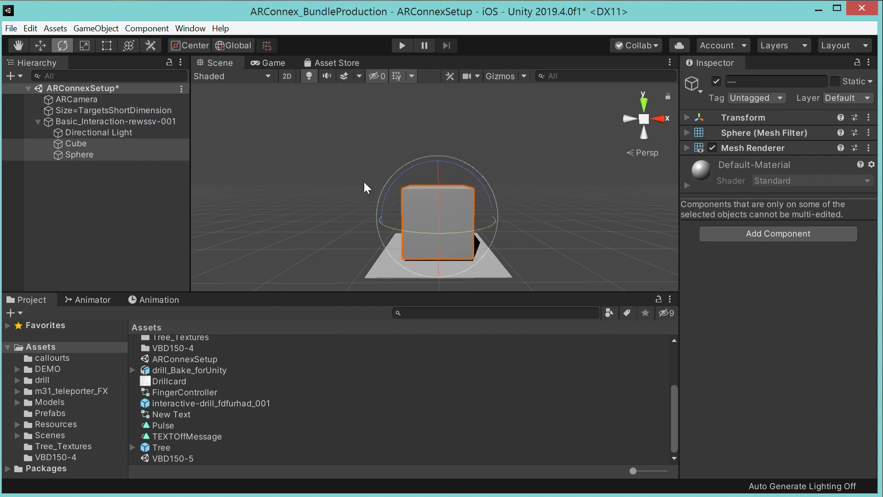
left_click_drag(408, 232, 476, 243)
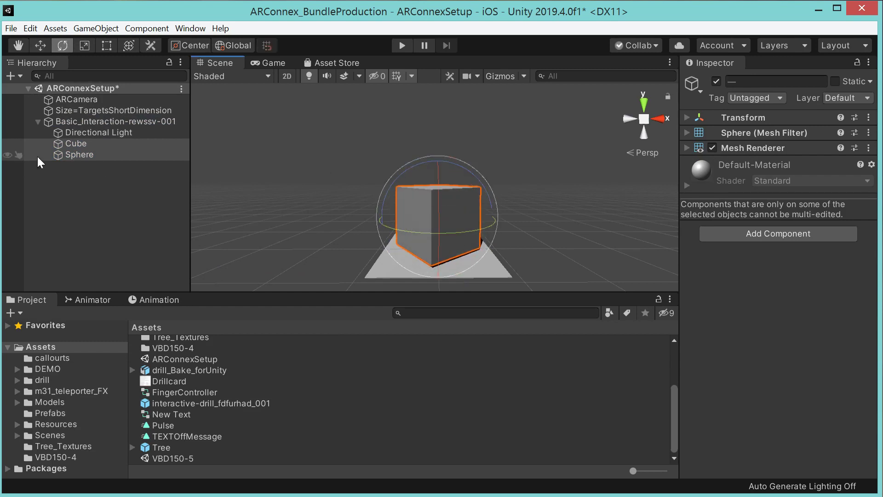
Scale the sphere up slightly so that it protrudes through the faces of the cube.
left_click(78, 154)
left_click(84, 45)
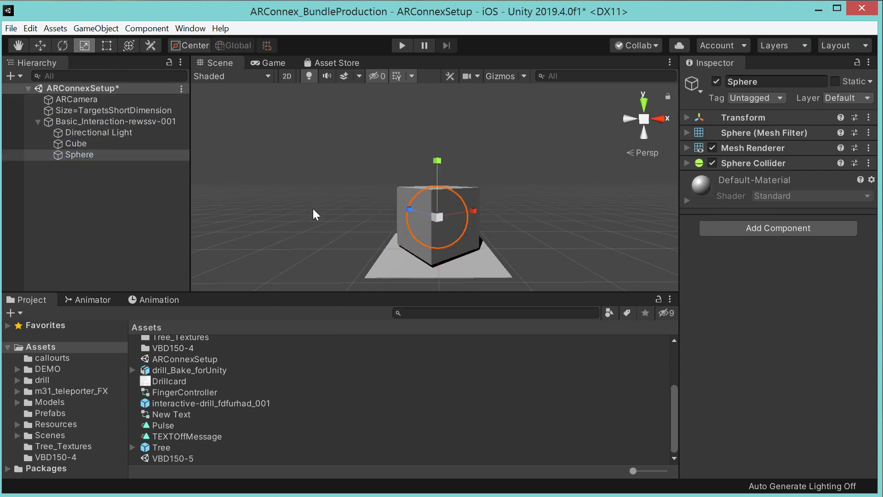
left_click_drag(455, 221, 449, 215)
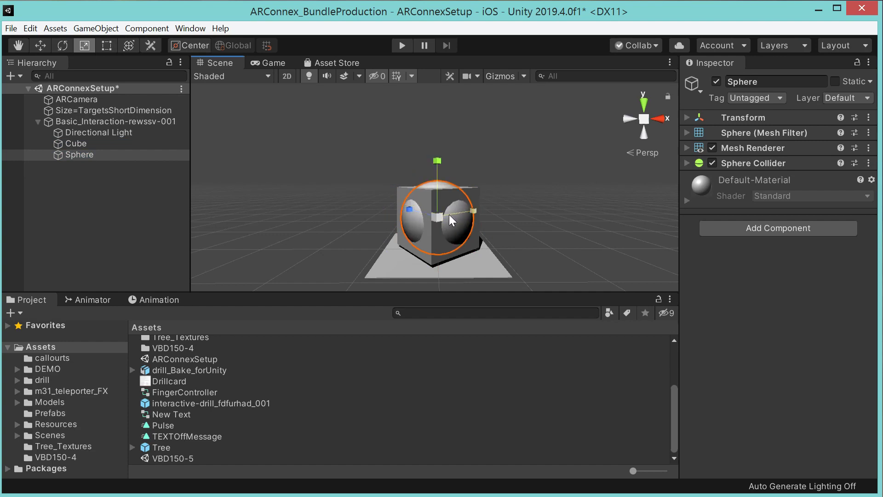
left_click(78, 223)
Collapse the cube's Box Collider settings, deactivate the cube and reactivate it.
left_click(85, 142)
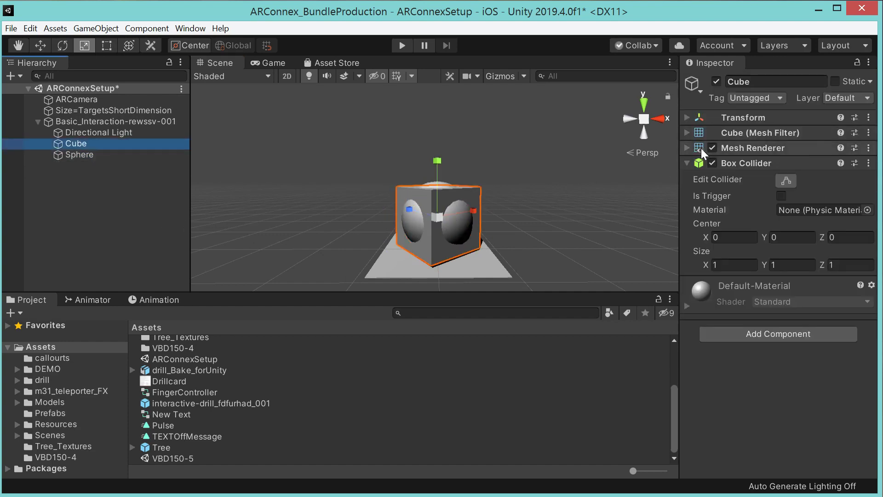
left_click(686, 162)
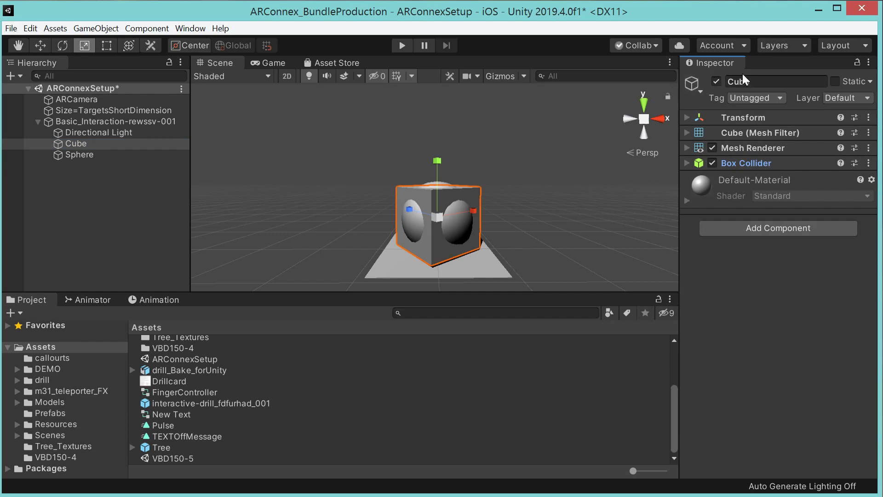
left_click(716, 82)
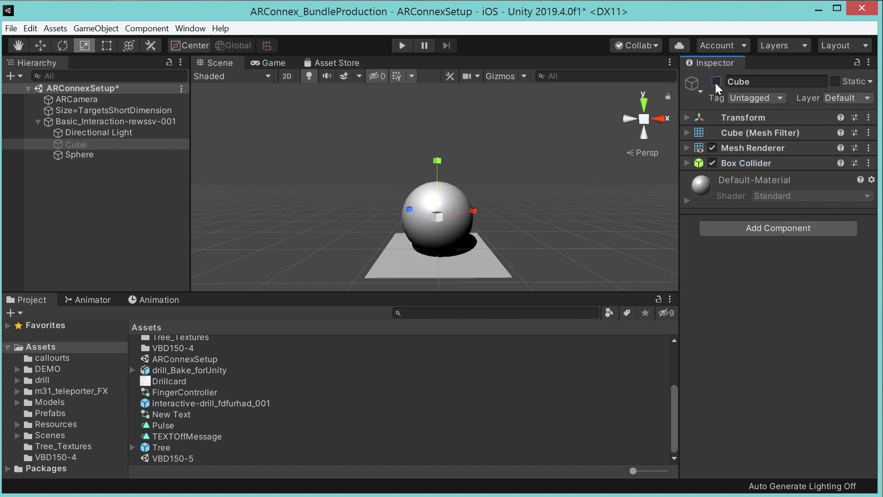
left_click(715, 81)
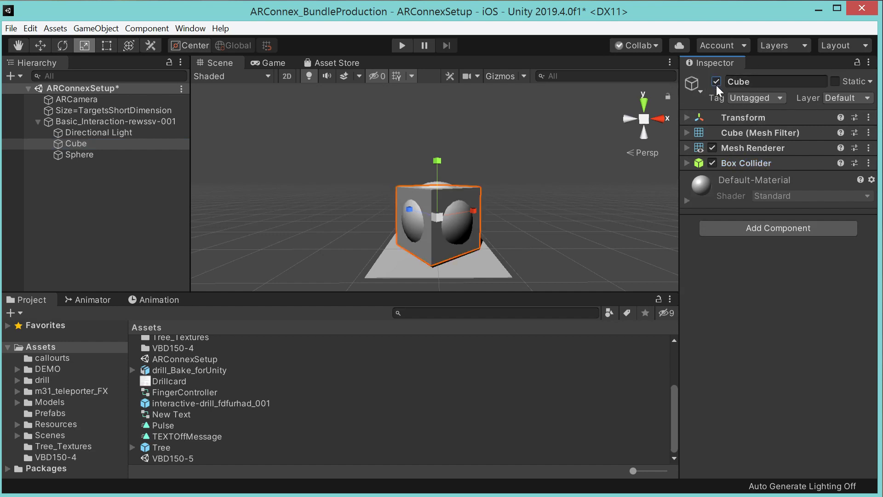
Examine the cube's Transform, Mesh Filter, Mesh Renderer and Box Collider settings one after another.
left_click(738, 121)
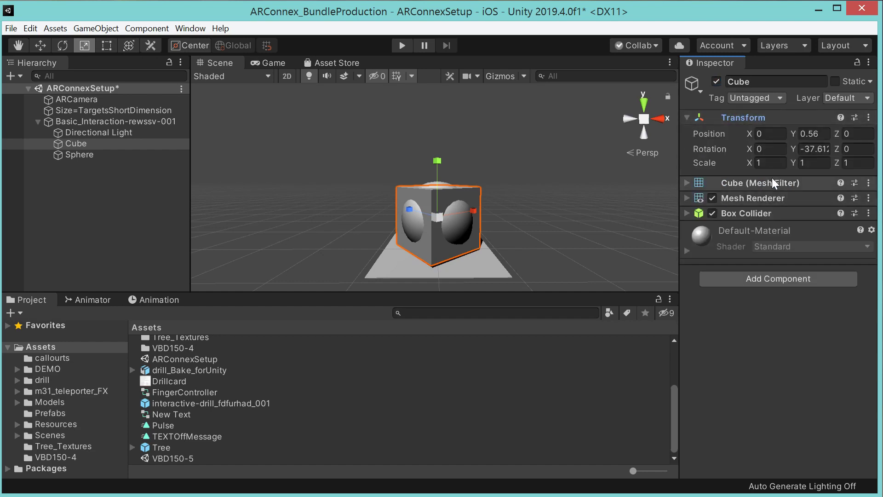
left_click(686, 118)
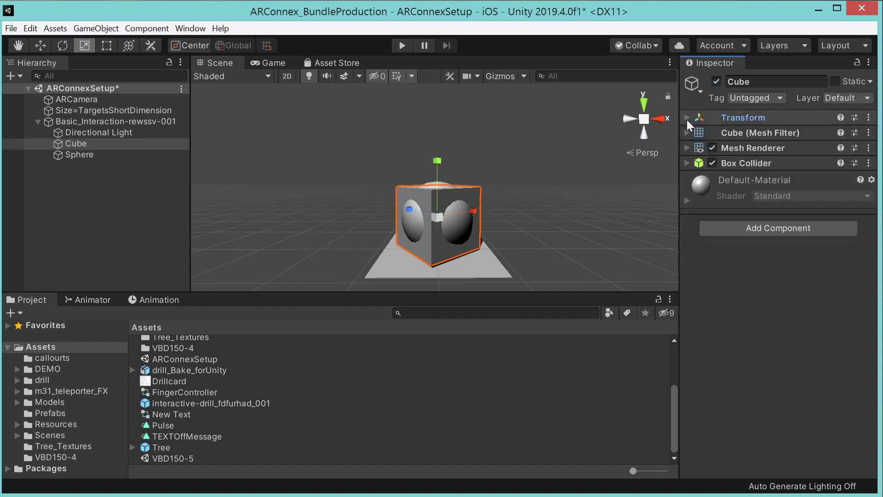
left_click(734, 133)
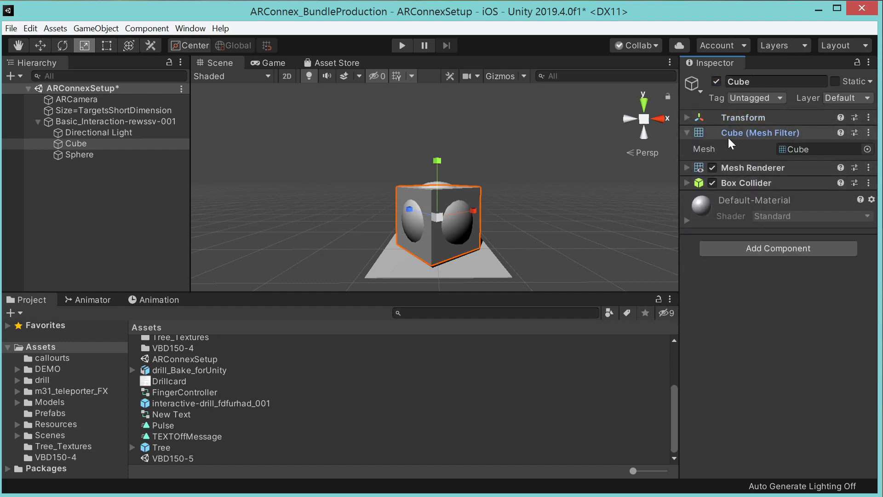
left_click(686, 132)
left_click(758, 147)
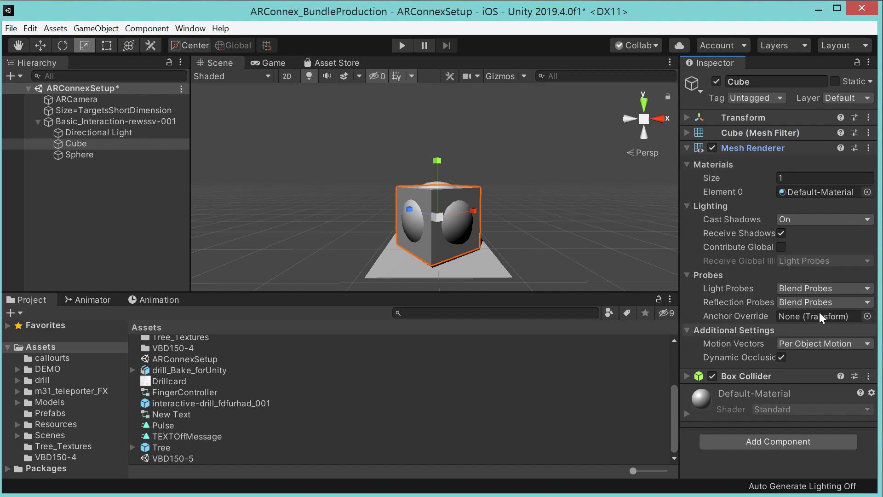
left_click(686, 147)
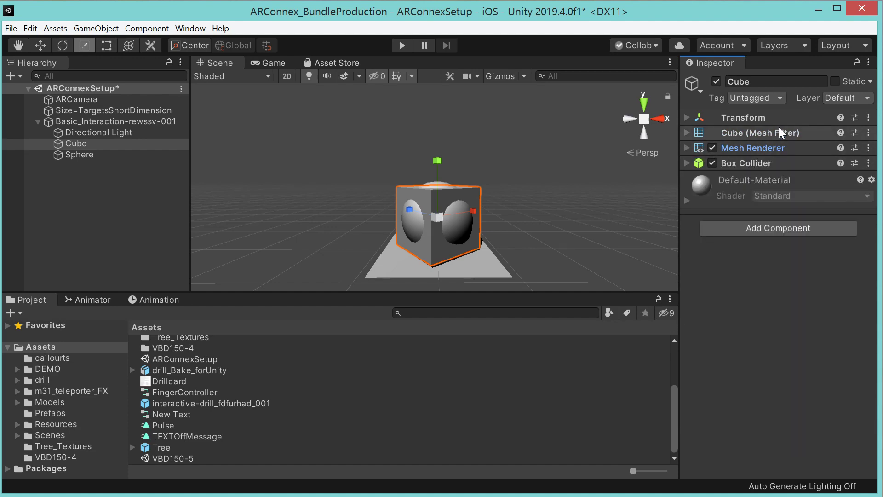
left_click(742, 163)
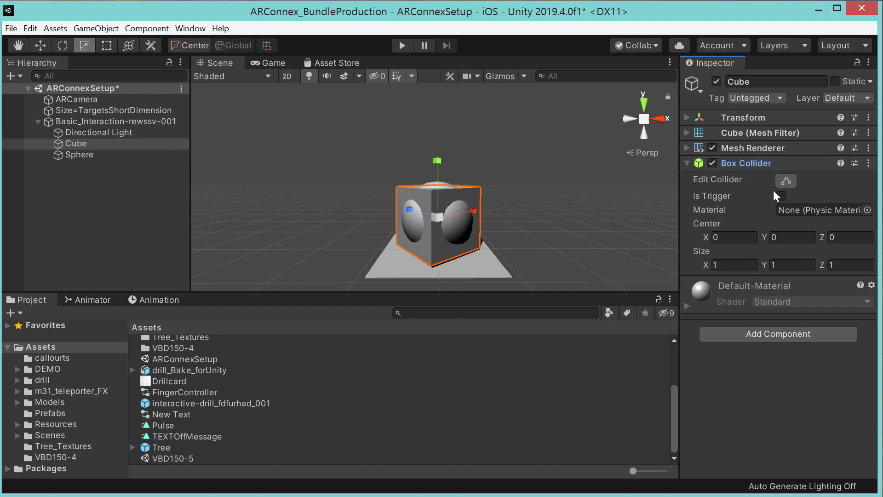
Try adjusting the X size of the cube's Box Collider, restore it to 1, and enable Is Trigger.
left_click(785, 179)
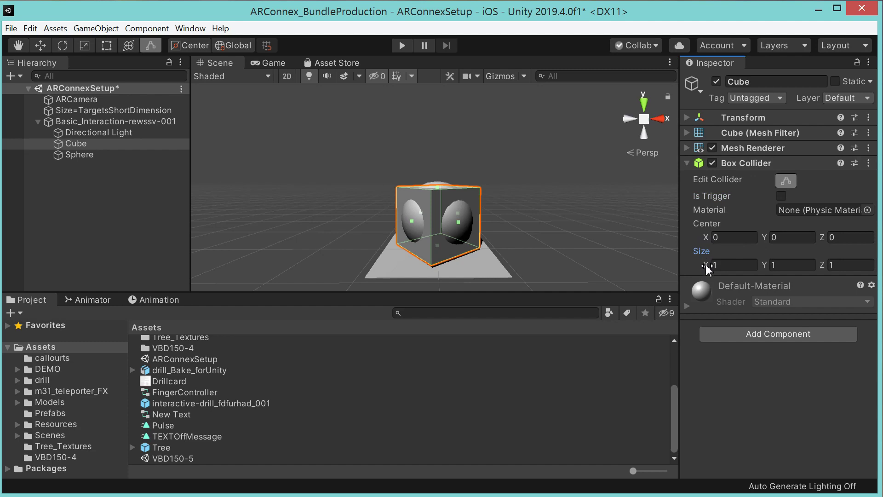
mouse_move(706, 264)
left_mouse_down()
mouse_move(717, 264)
mouse_move(708, 264)
left_mouse_up()
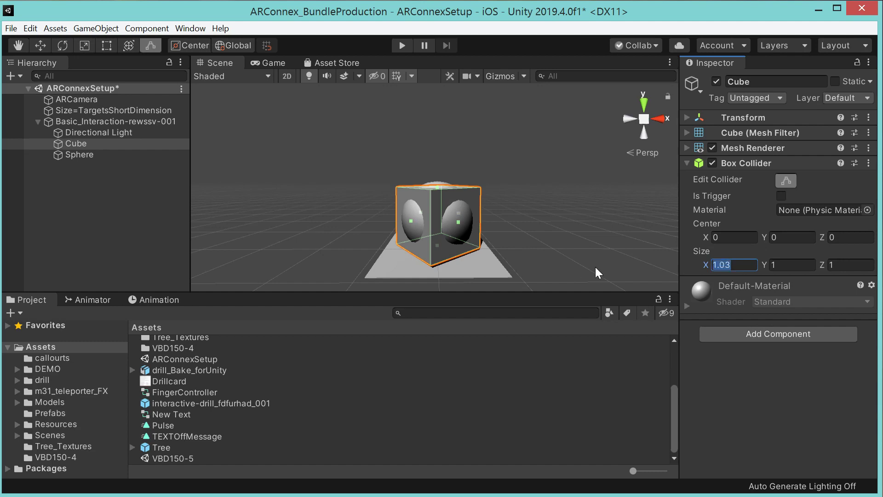
type("1")
left_click(799, 414)
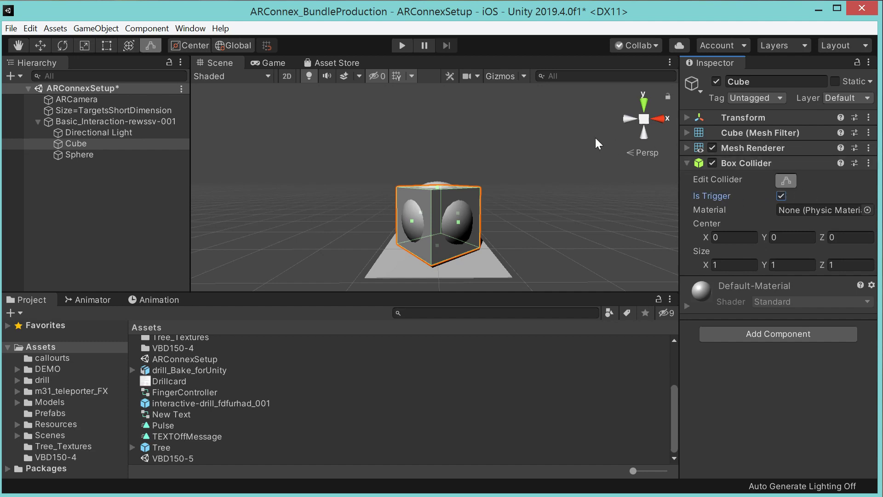
Inspect the ARCamera's components, return to the cube and collapse its Box Collider settings.
left_click(74, 99)
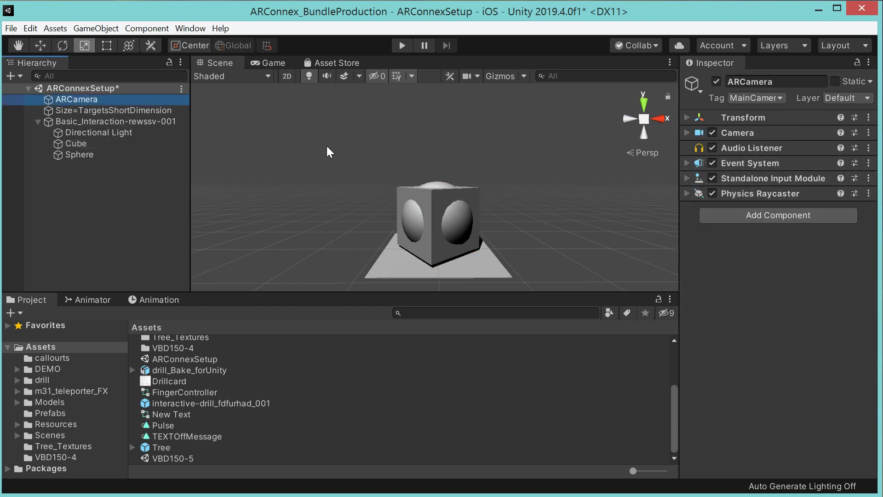
left_click(77, 145)
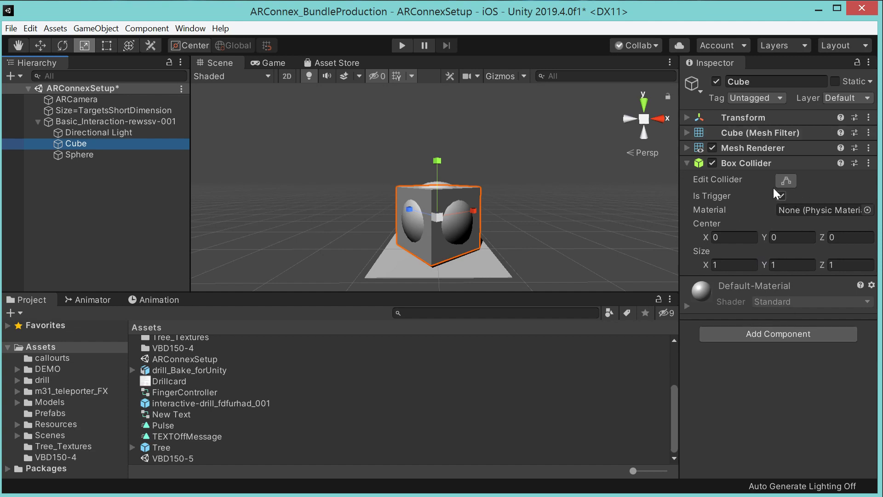
left_click(688, 161)
Add an Event Trigger component to the cube and give it a PointerClick event.
left_click(773, 230)
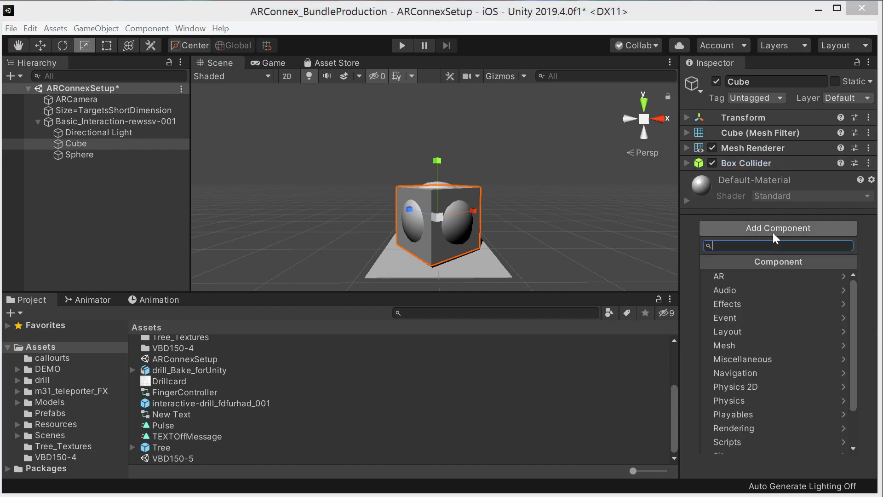
left_click(718, 317)
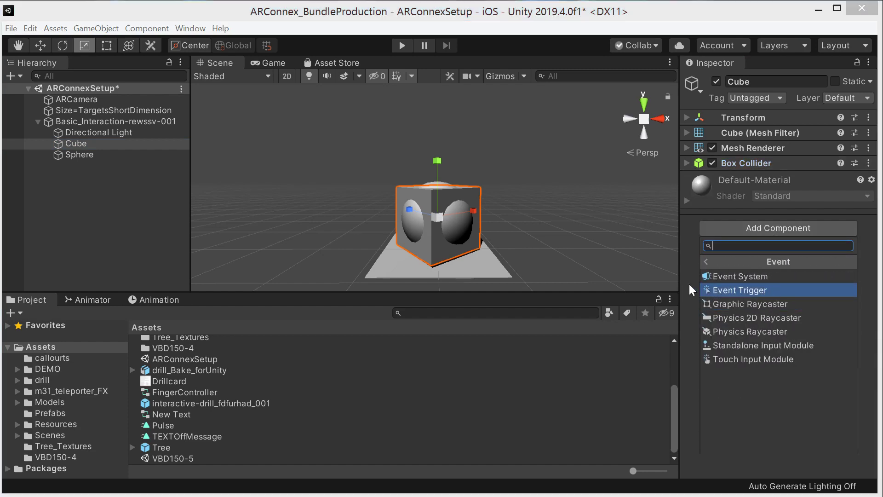
left_click(744, 290)
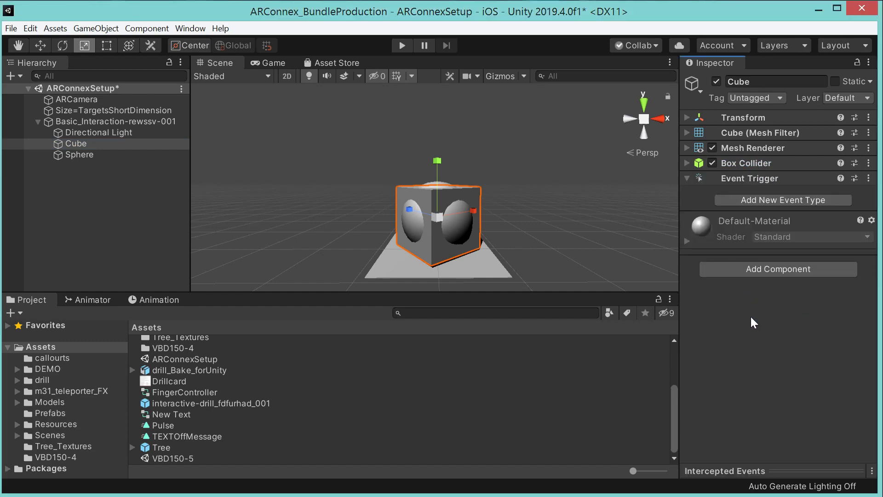
left_click(811, 200)
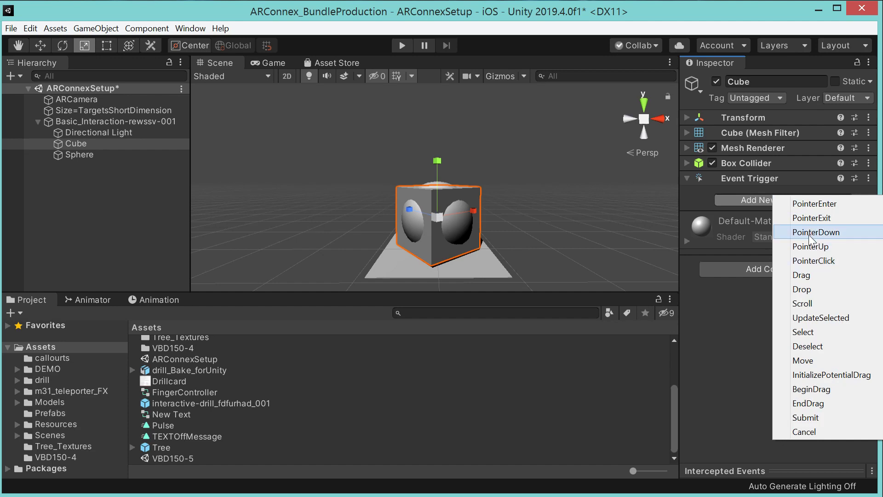
left_click(808, 260)
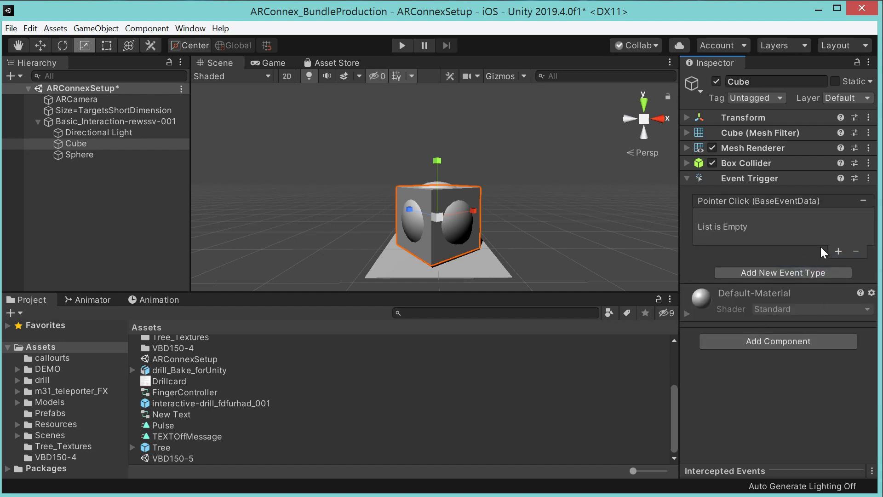
Add two entries to the cube's Pointer Click event and assign Cube to the first and Sphere to the second.
left_click(838, 250)
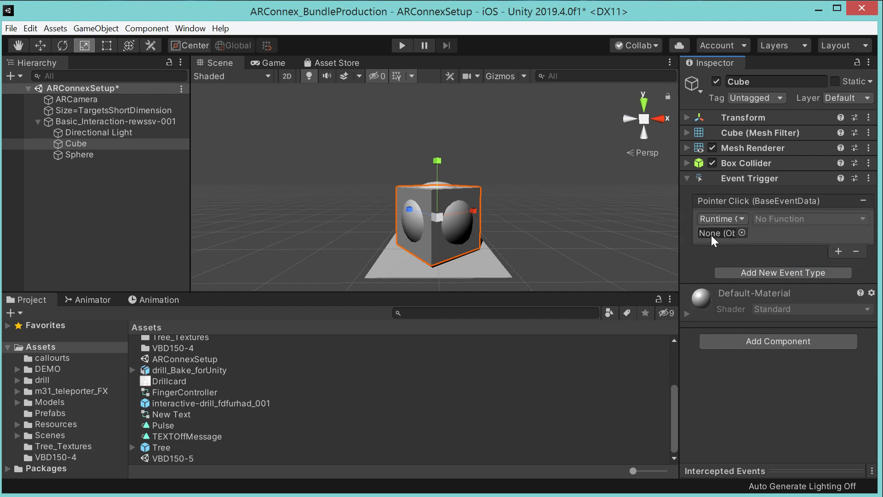
left_click(839, 252)
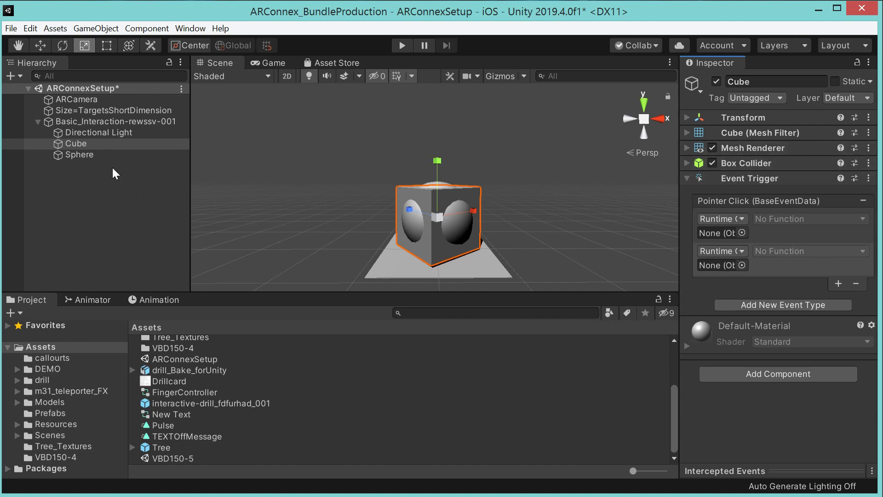
left_click_drag(72, 138, 702, 233)
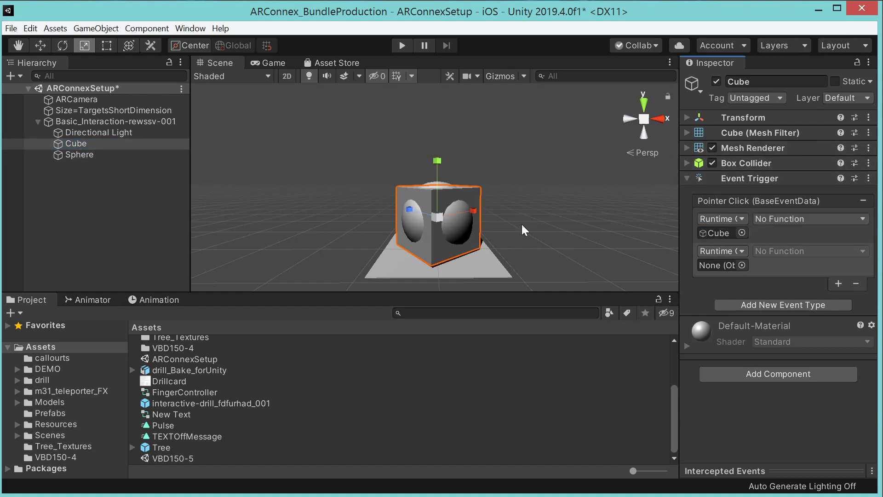
left_click_drag(75, 151, 717, 269)
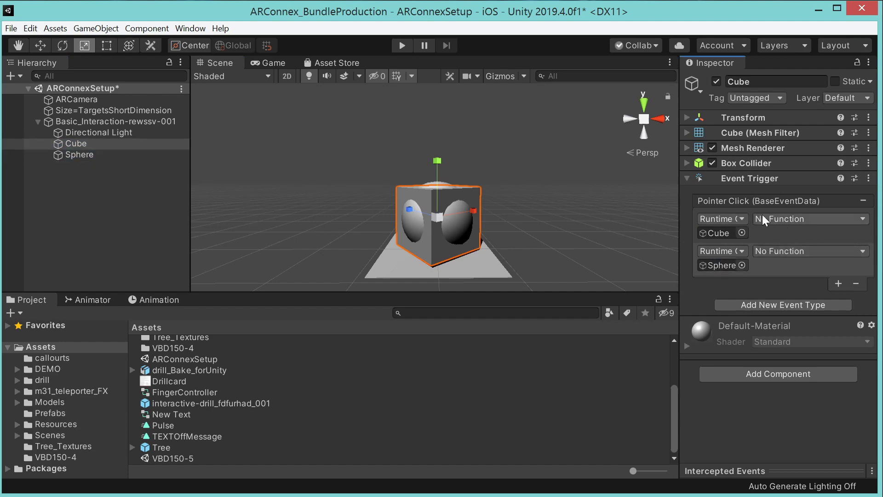
Deactivate the cube and reactivate it to preview the scene with only the sphere.
left_click(716, 81)
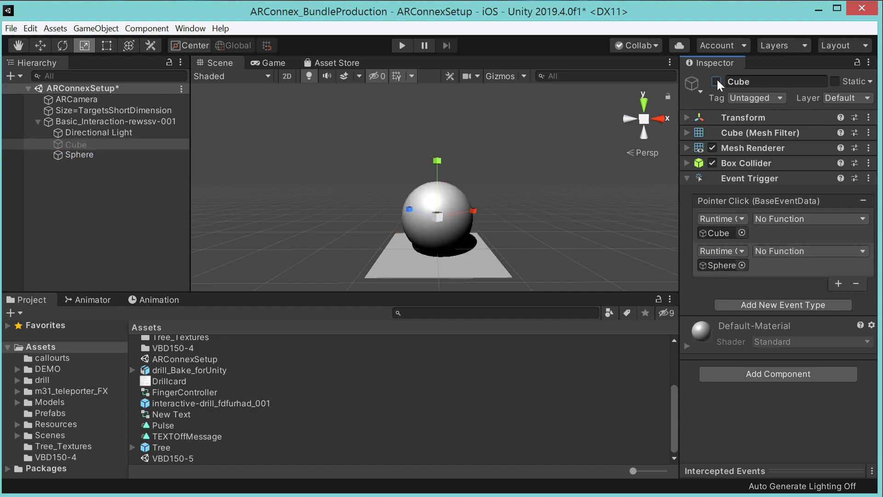
left_click(716, 82)
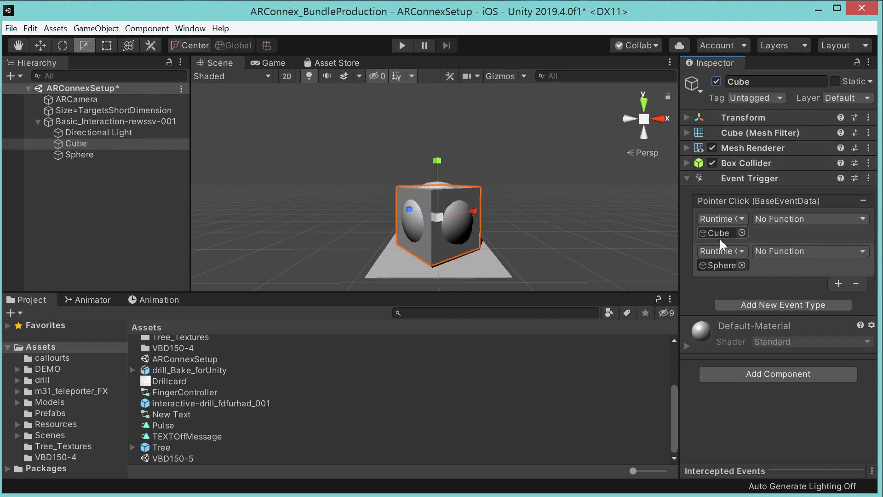
Set the Cube and Sphere entries of the cube's Pointer Click event to GameObject.SetActive and toggle their active checkboxes.
left_click(805, 219)
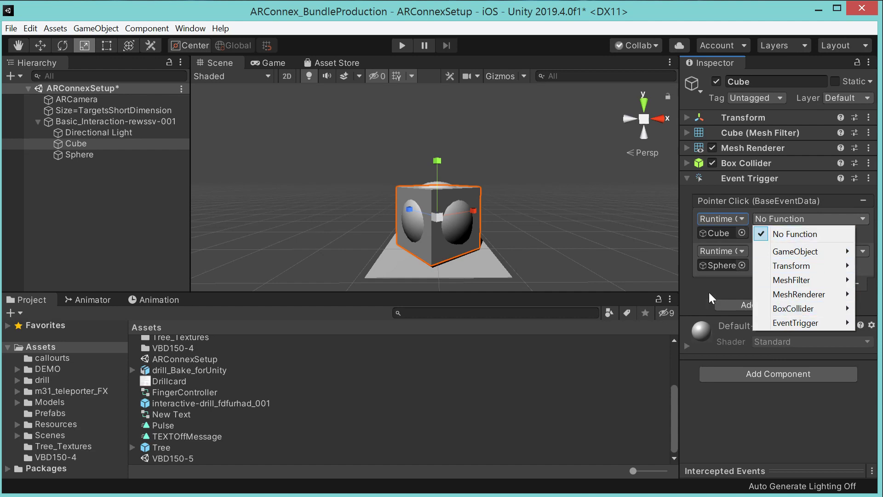
mouse_move(796, 264)
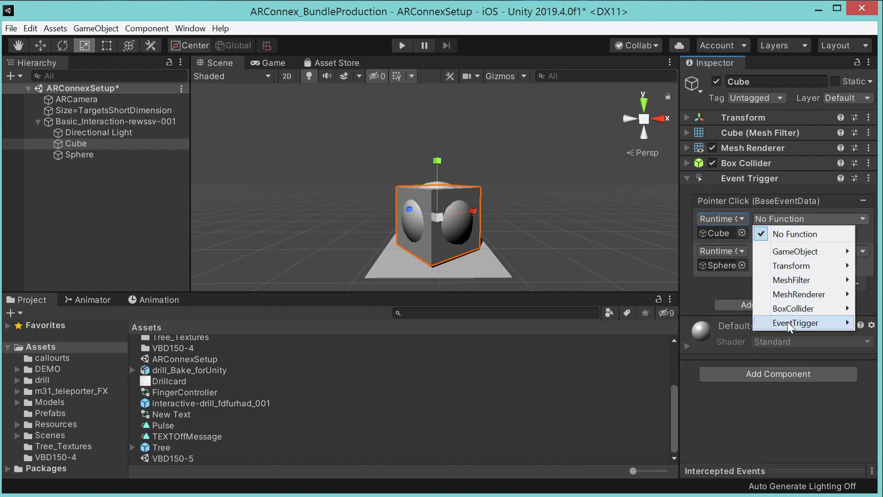
mouse_move(789, 310)
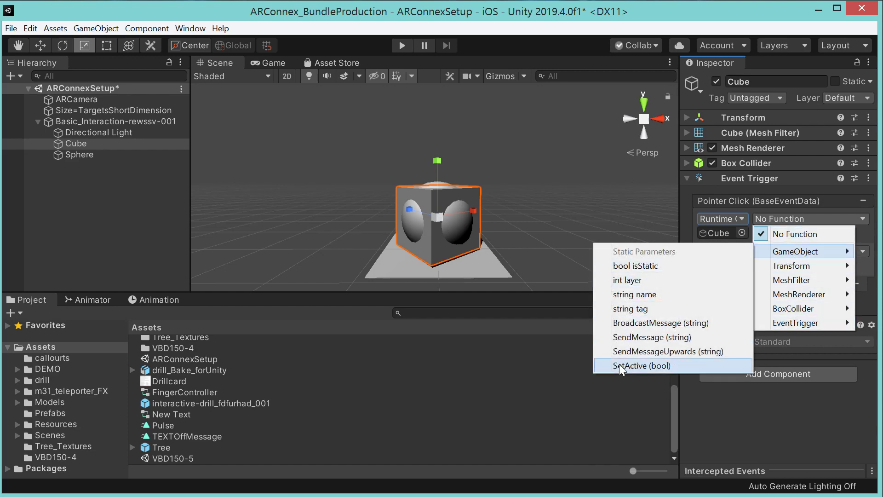
left_click(619, 365)
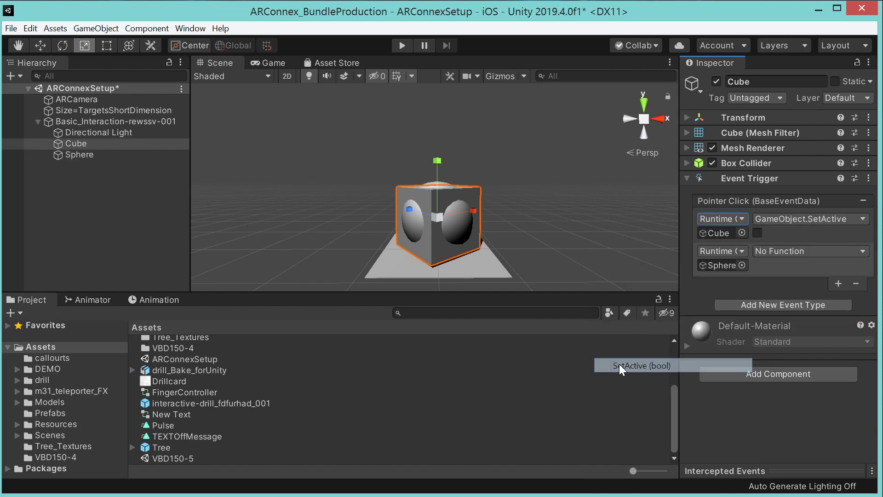
left_click(777, 254)
mouse_move(782, 285)
left_click(642, 398)
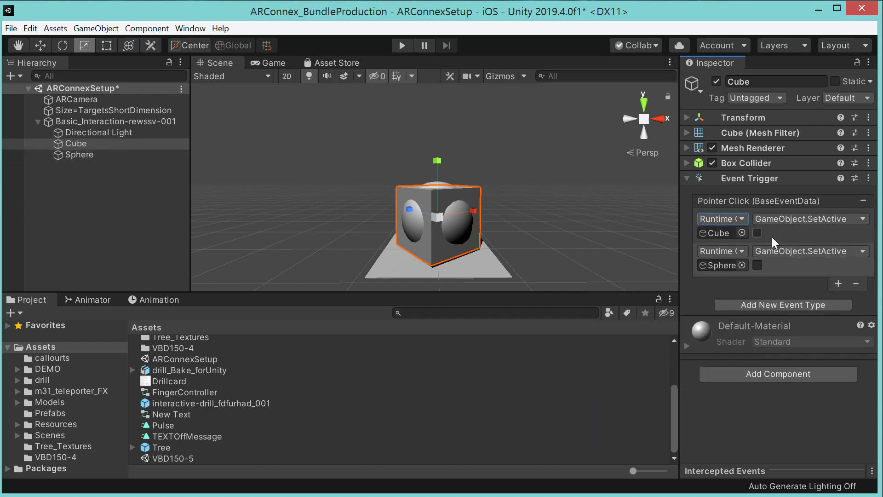
left_click(757, 232)
left_click(757, 265)
Enable Is Trigger on the sphere's Sphere Collider and collapse its settings.
left_click(84, 153)
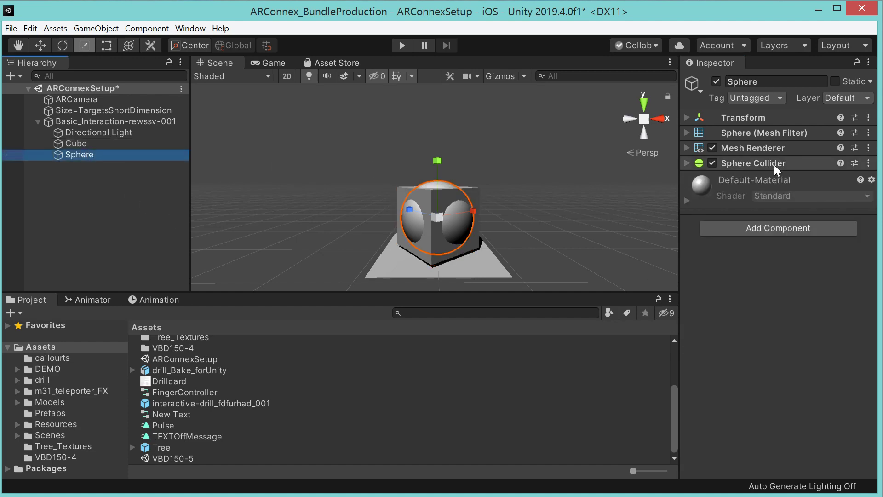
left_click(686, 164)
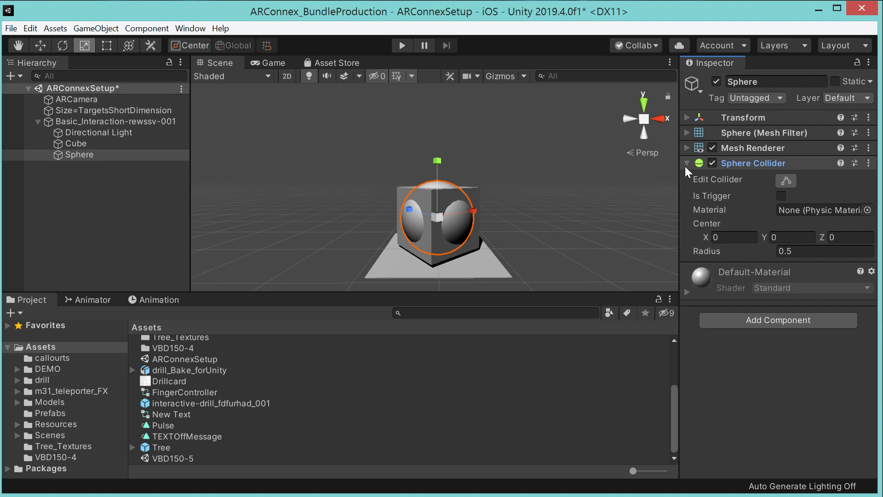
left_click(781, 195)
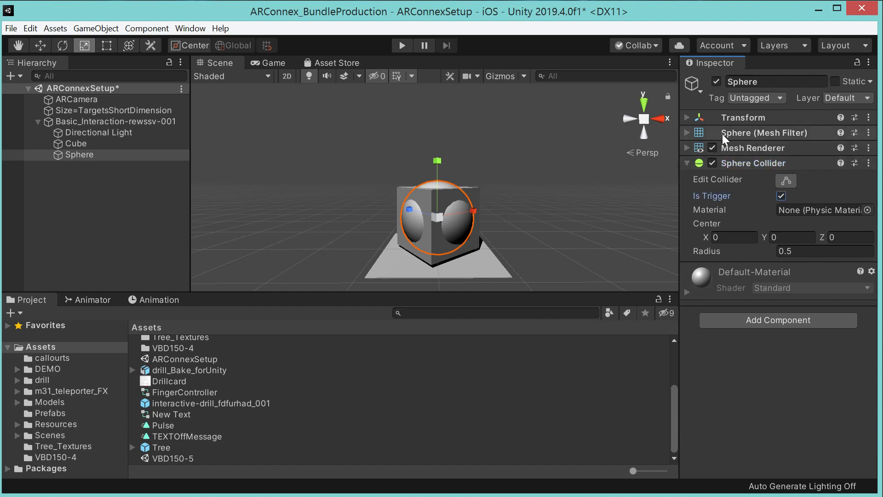
left_click(687, 162)
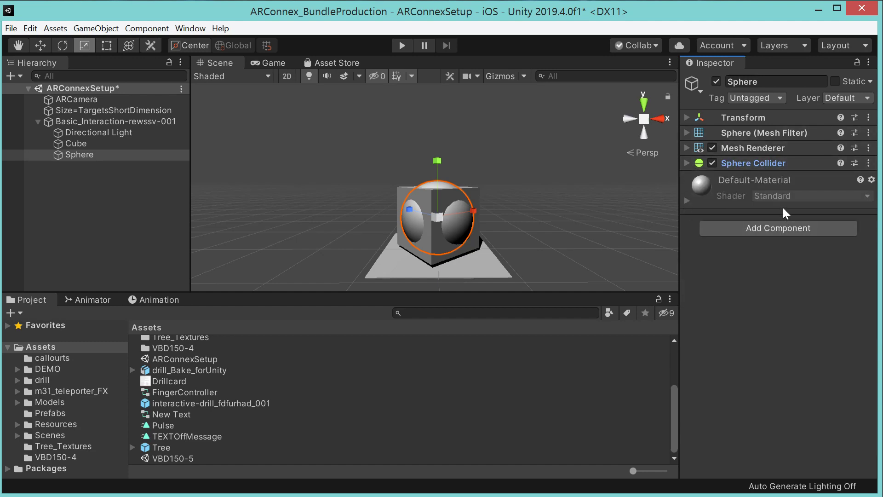
Add an Event Trigger component to the sphere and give it a PointerClick event.
left_click(715, 230)
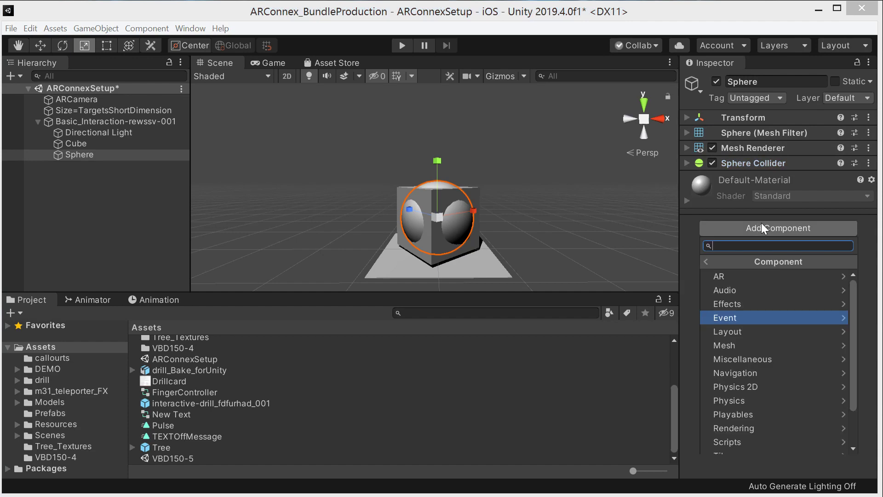
left_click(727, 318)
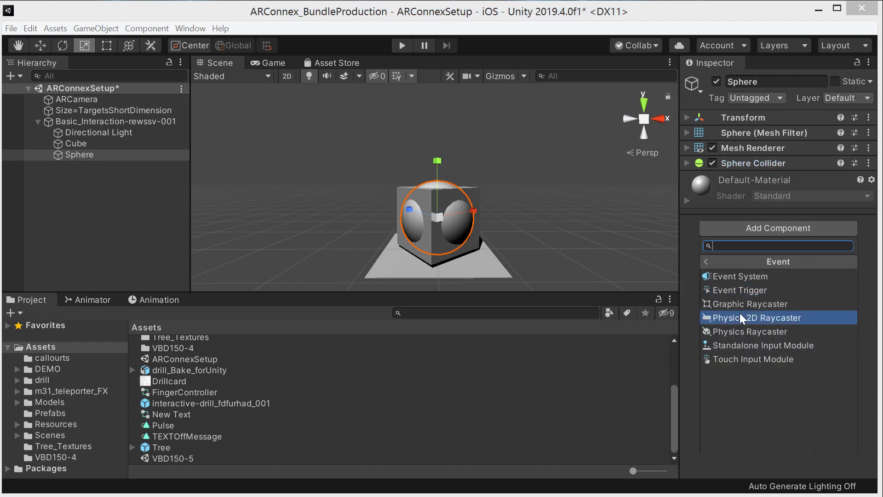
left_click(739, 290)
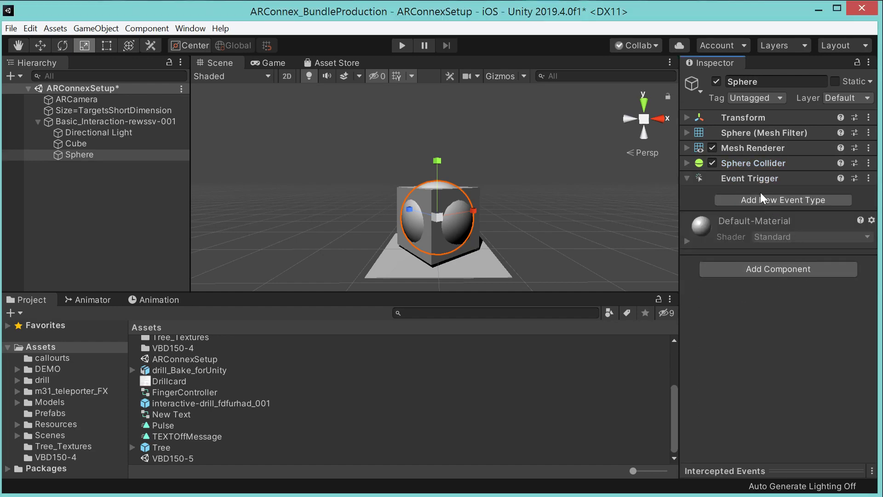
left_click(746, 202)
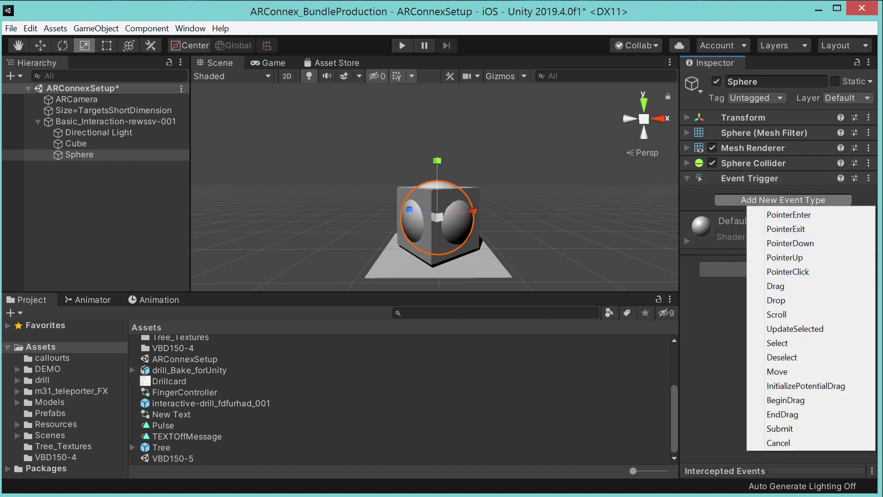
left_click(788, 272)
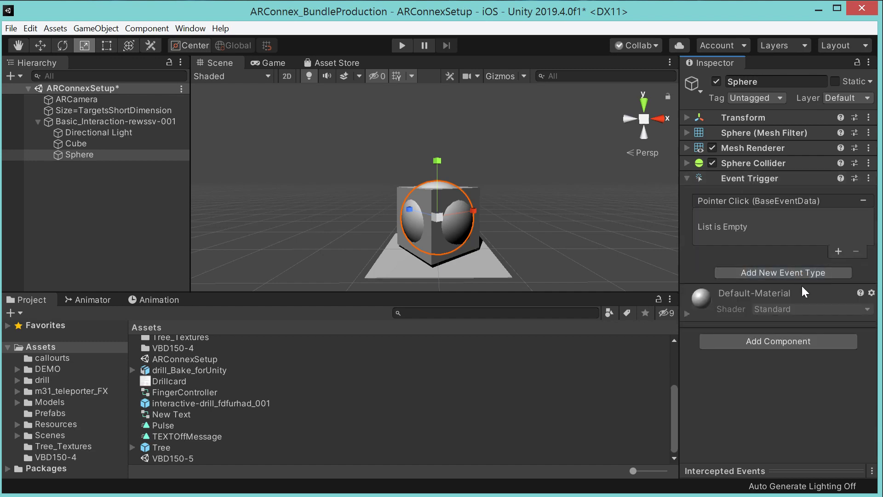
Add two entries to the sphere's Pointer Click event and assign Cube to the first and Sphere to the second.
left_click(839, 250)
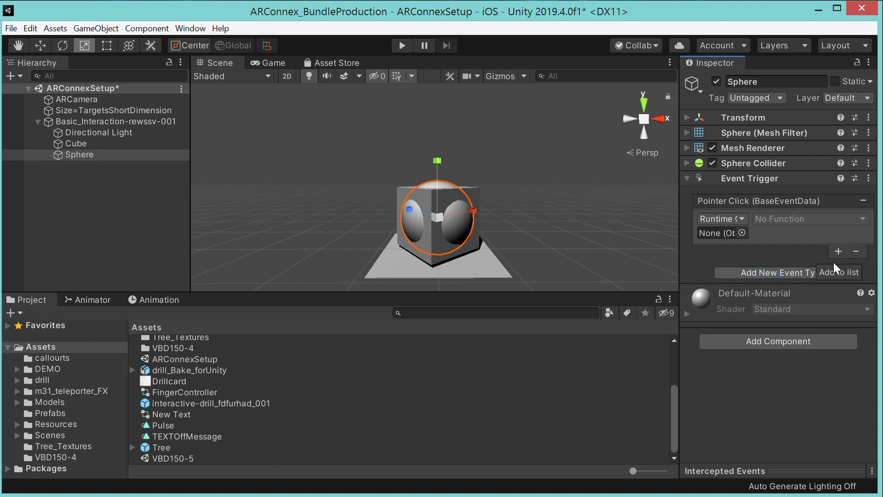
left_click(843, 250)
left_click_drag(77, 144, 713, 234)
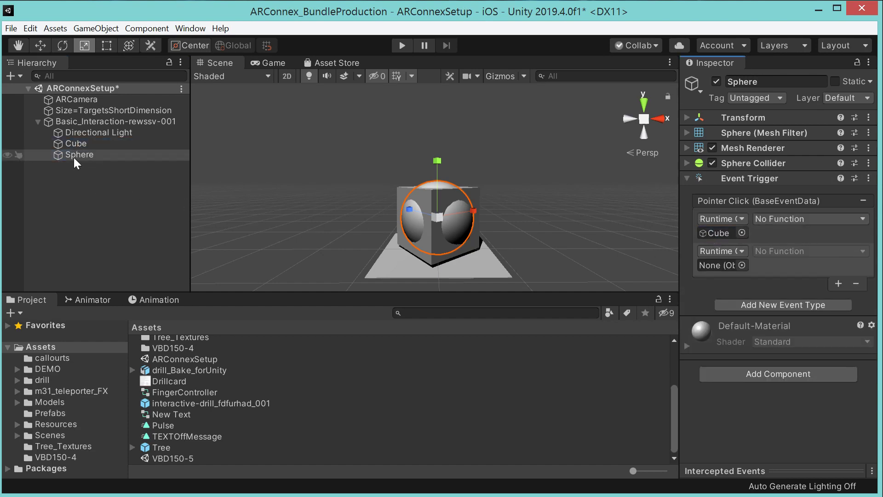
left_click_drag(74, 157, 715, 266)
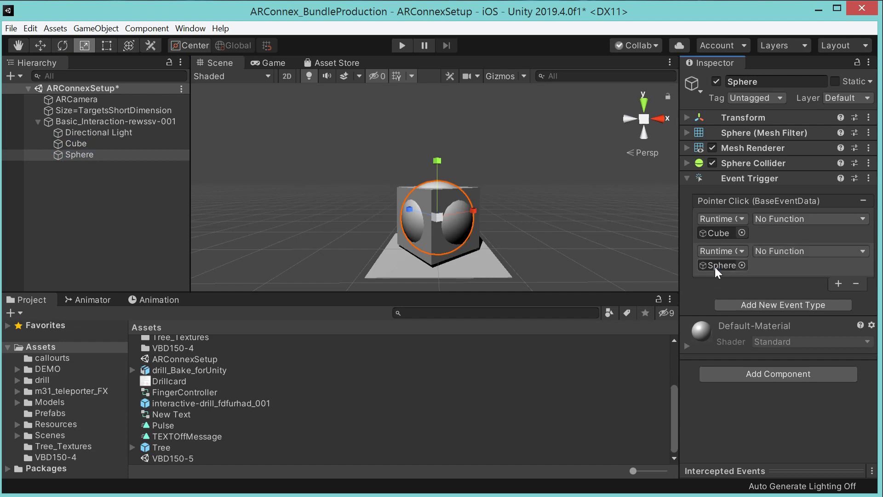
Set the function of the Cube entry in the sphere's Pointer Click event to GameObject.SetActive.
left_click(767, 218)
mouse_move(791, 251)
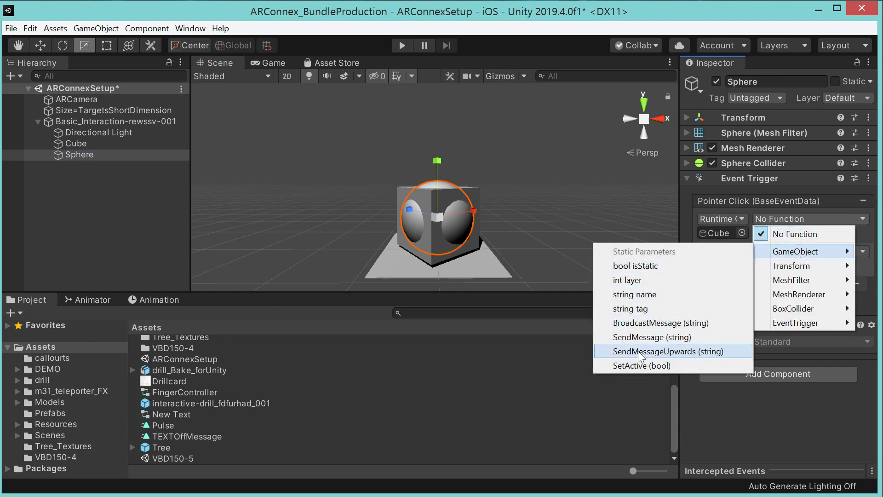
left_click(654, 365)
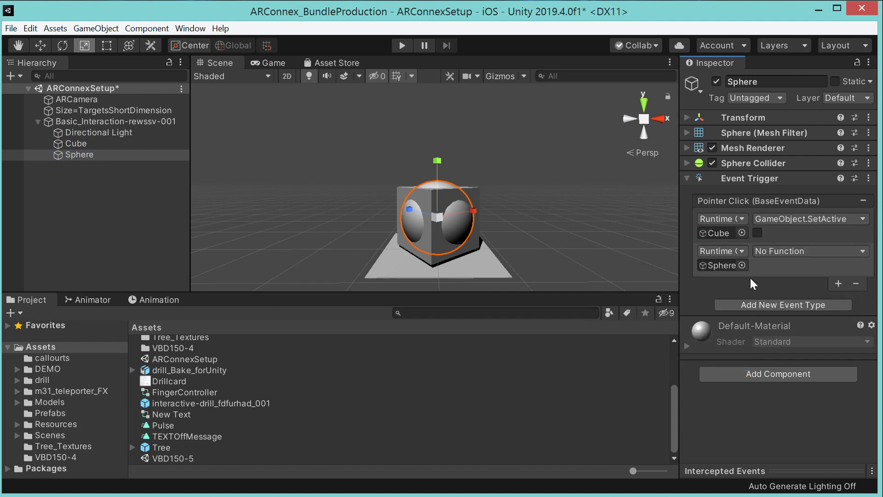
Set the Sphere entry's function in the sphere's Pointer Click event to GameObject.SetActive, enable the Cube entry's checkbox, and collapse the Event Trigger.
left_click(766, 250)
mouse_move(782, 284)
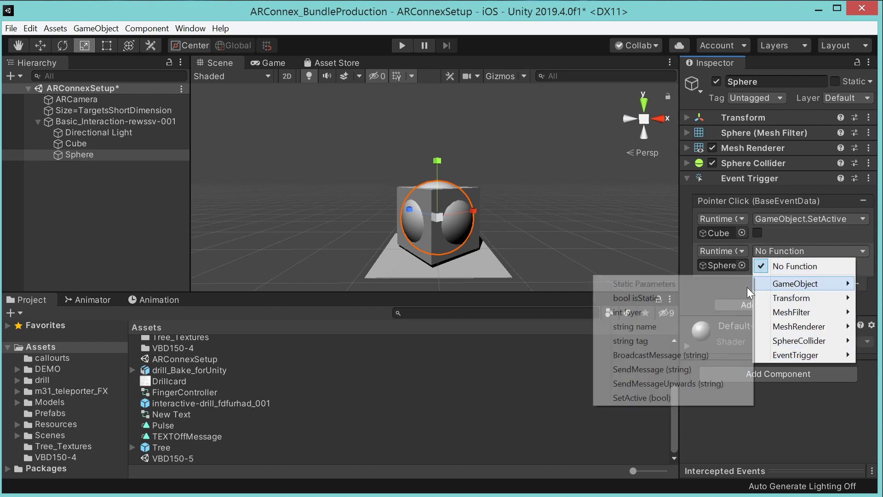
left_click(639, 396)
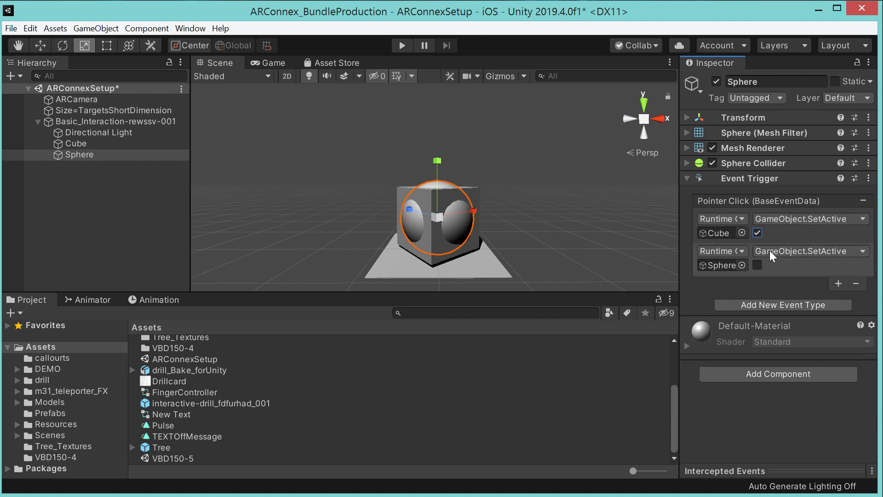
left_click(687, 178)
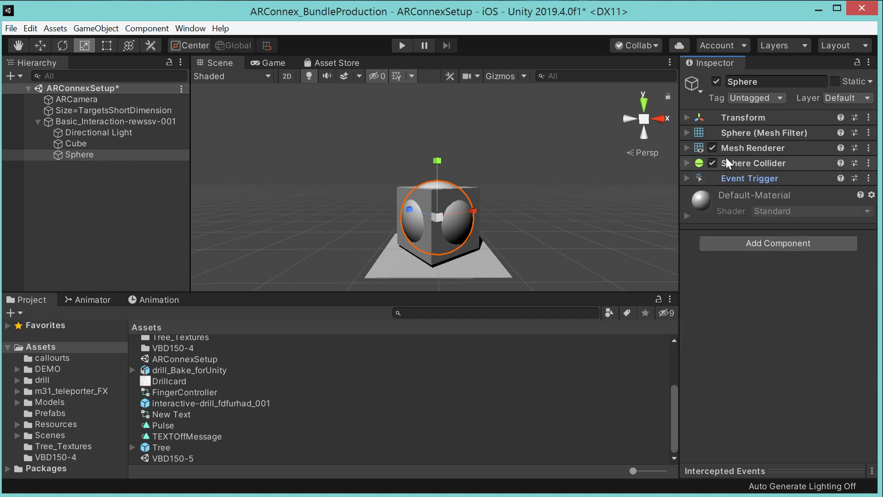
Examine the functions available for the Cube entry in the sphere's Pointer Click event, including the BoxCollider and EventTrigger groups.
left_click(687, 180)
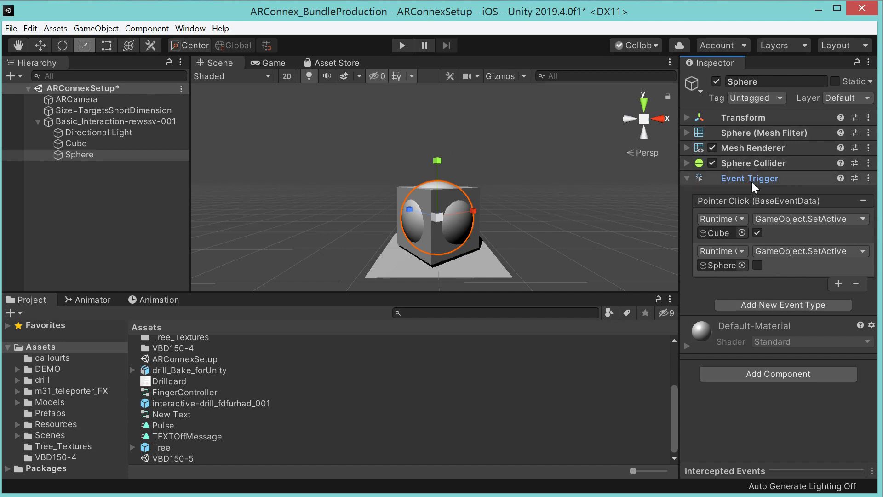
left_click(788, 217)
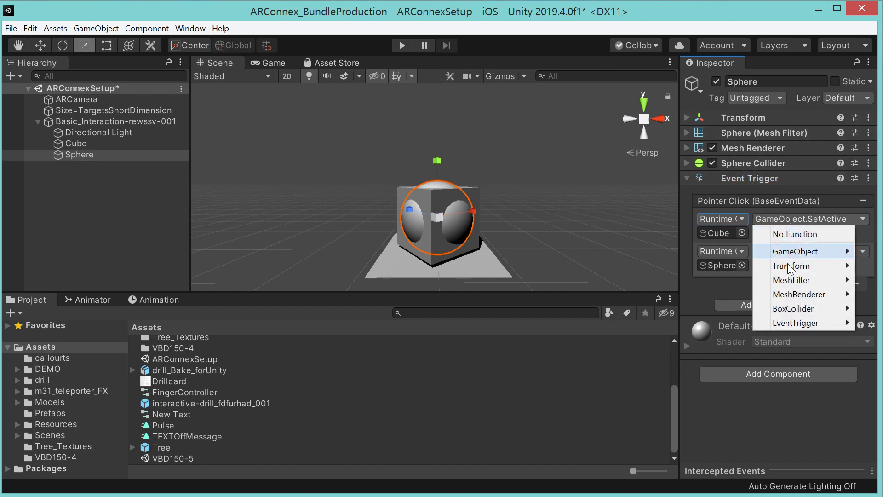
mouse_move(783, 327)
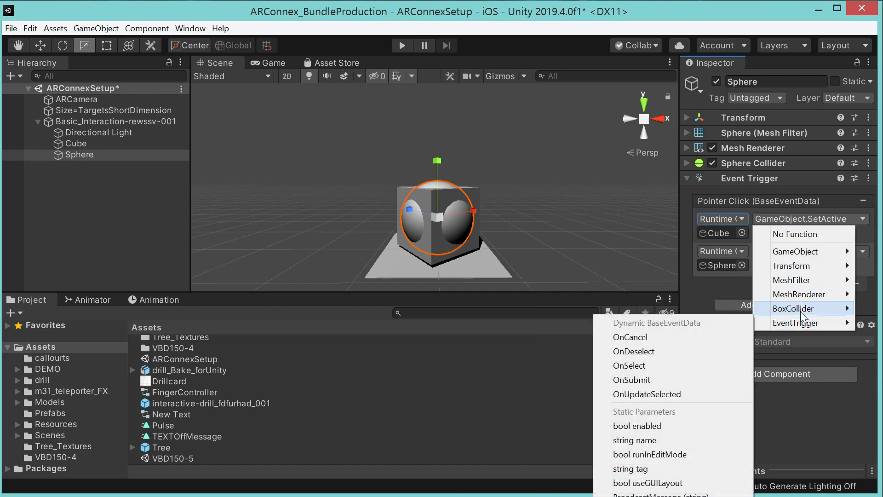
mouse_move(824, 323)
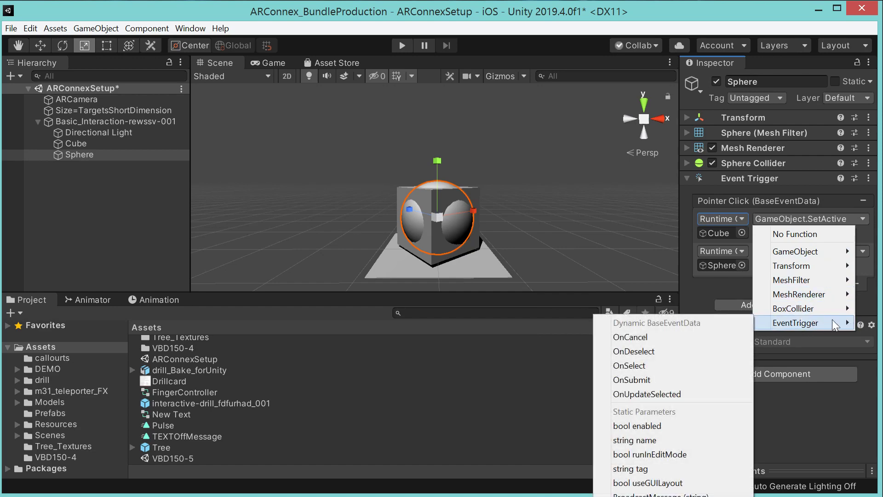
Examine the Animator's trigger parameters and the condition on the transition from Still to Vac.
left_click(89, 303)
left_click(90, 302)
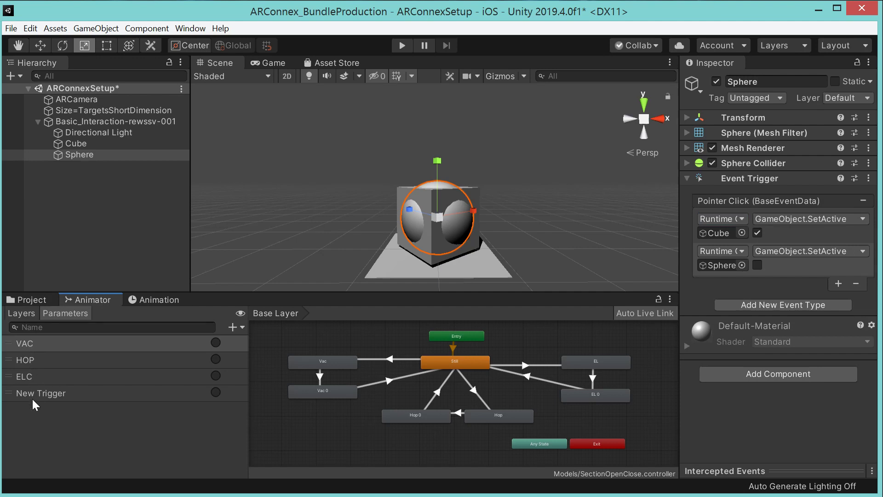
left_click(391, 359)
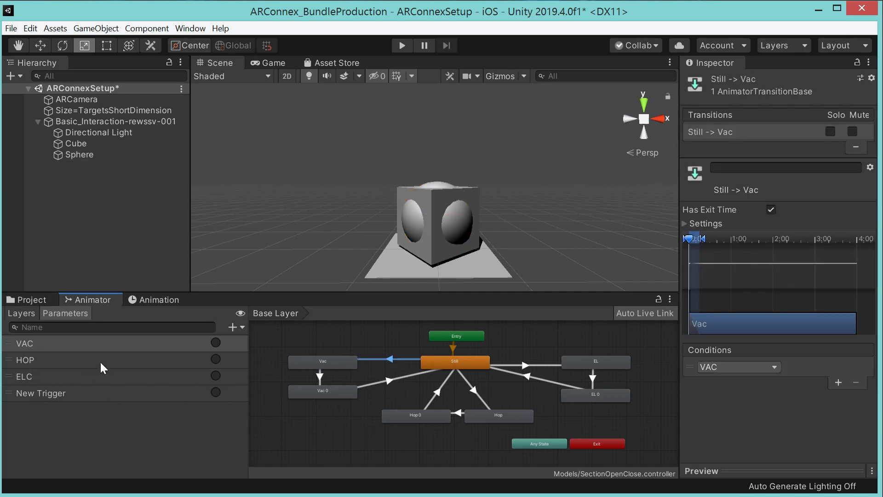
Review the cube's Pointer Click event entries, bring back the project assets view, and clear the selection.
left_click(77, 144)
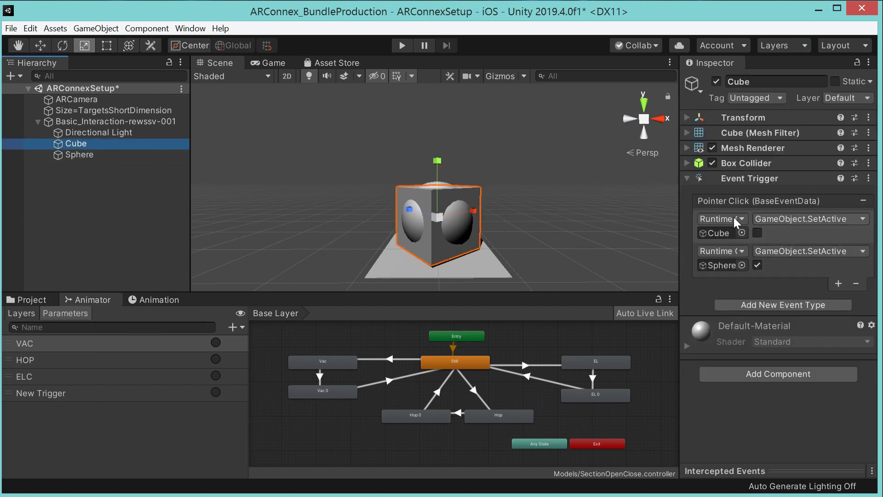
left_click(41, 299)
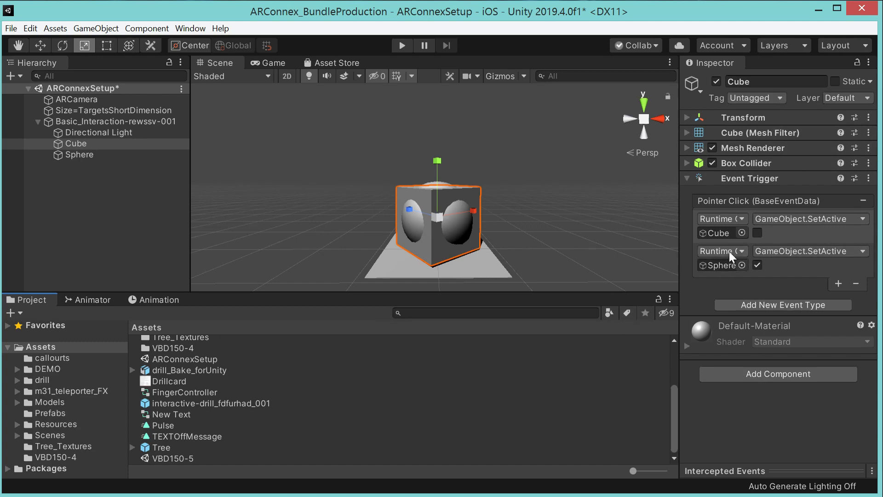
left_click(104, 214)
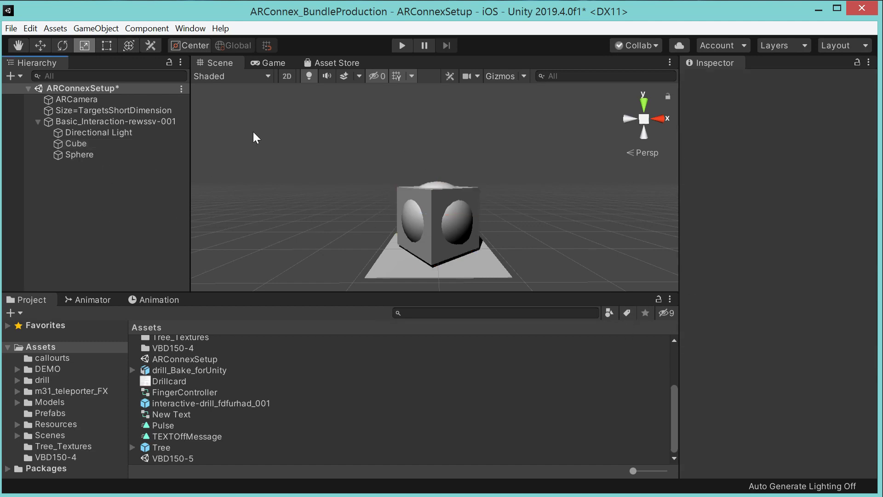
Deactivate the Sphere object in the scene and clear the selection.
left_click(80, 155)
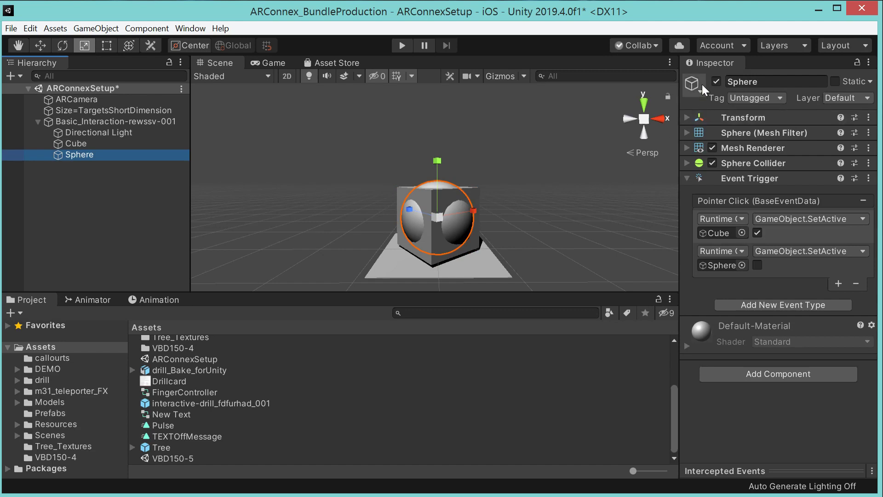
left_click(716, 82)
left_click(98, 190)
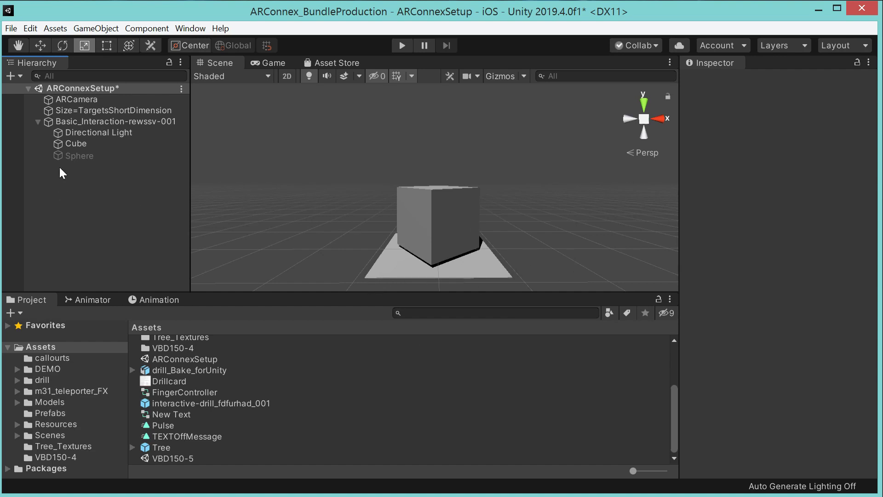
Review the cube's Pointer Click event and the functions available for its Sphere entry, leaving the function unchanged.
left_click(67, 144)
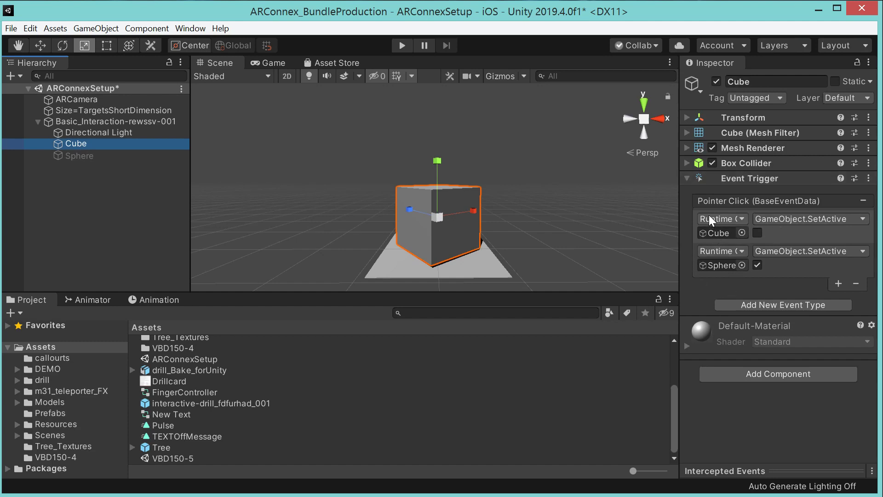
left_click(813, 250)
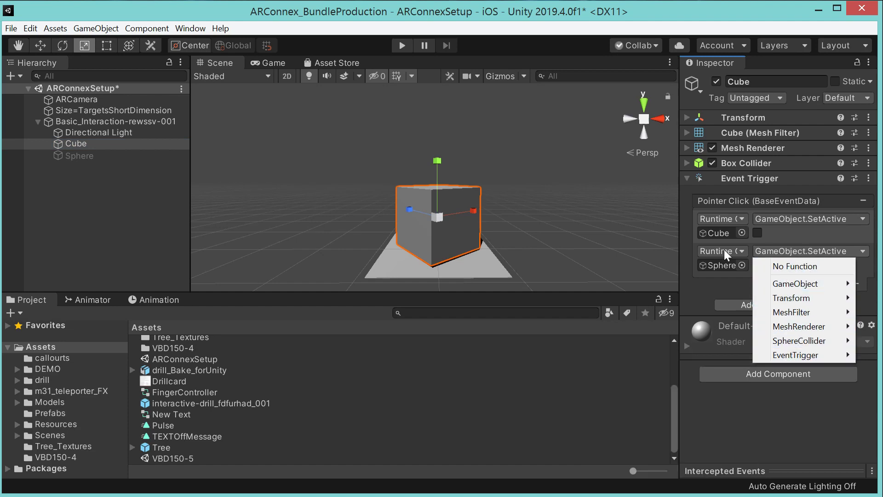
left_click(711, 282)
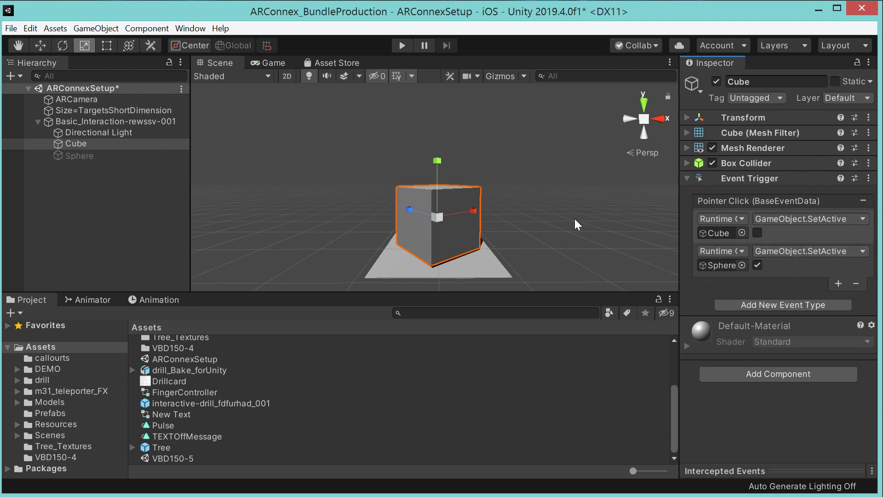
left_click(796, 251)
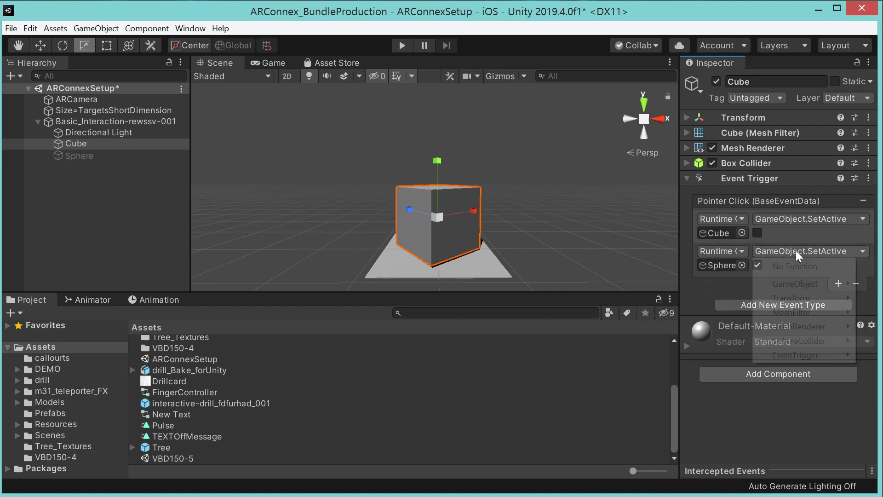
mouse_move(797, 330)
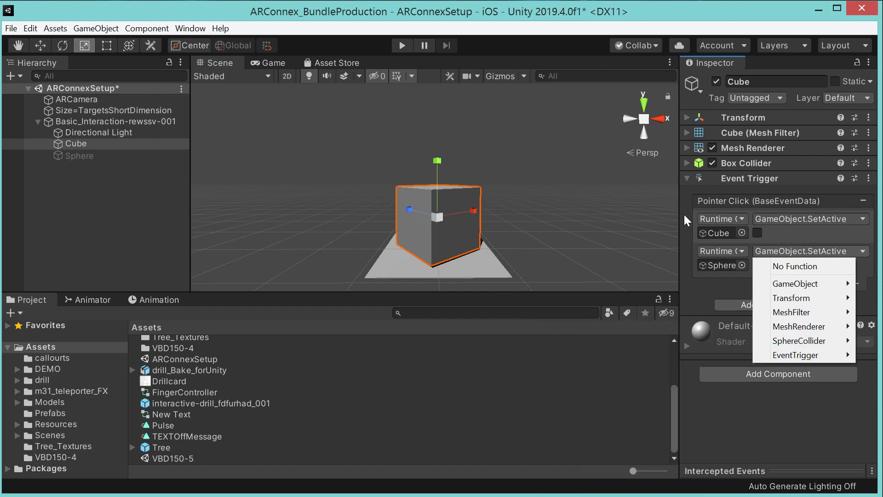
left_click(763, 418)
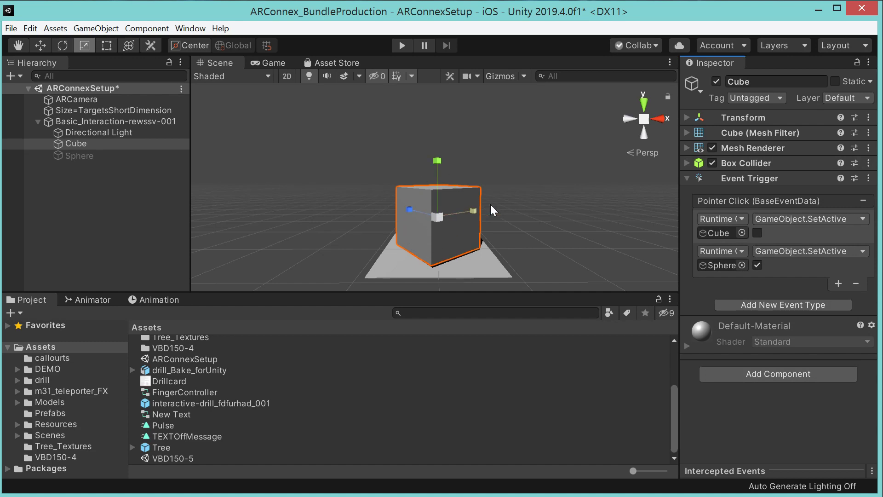
Run the scene in Play mode, stop it, and collapse the cube's Event Trigger settings.
left_click(400, 46)
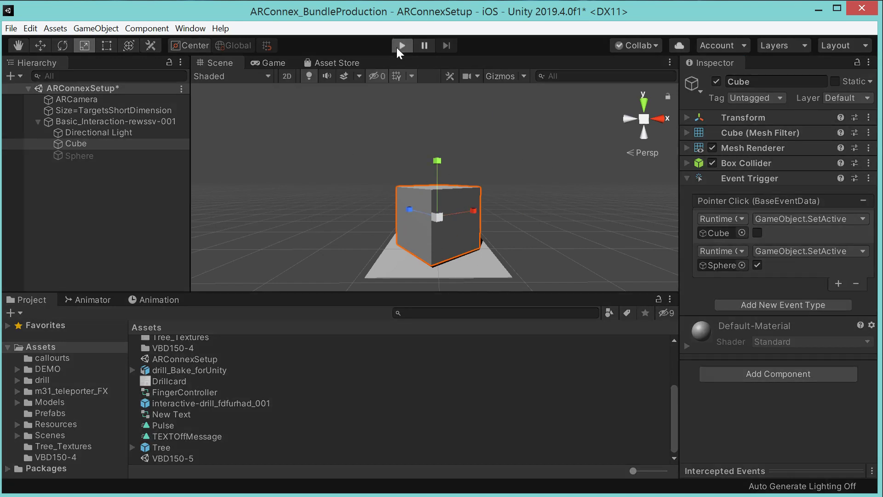
left_click(403, 45)
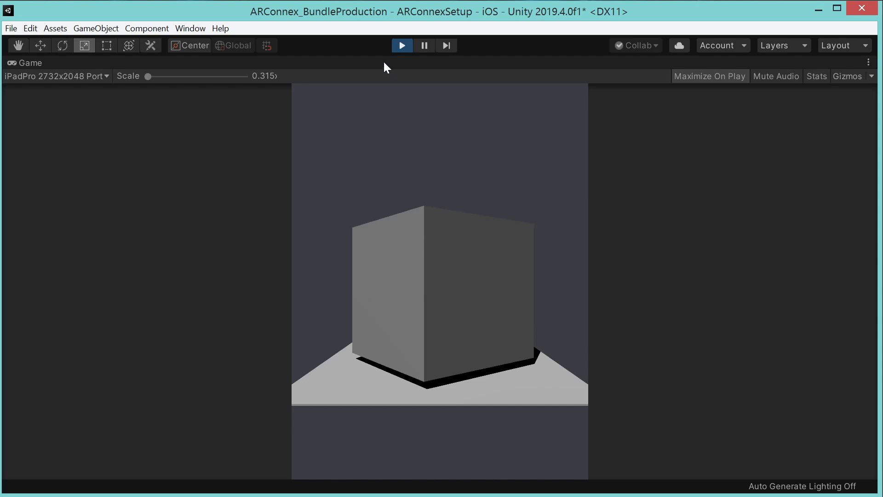
left_click(401, 46)
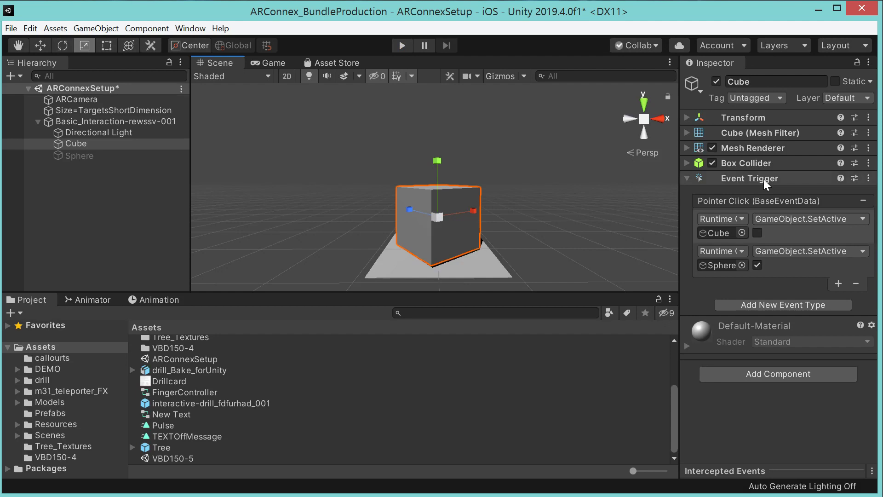
left_click(785, 179)
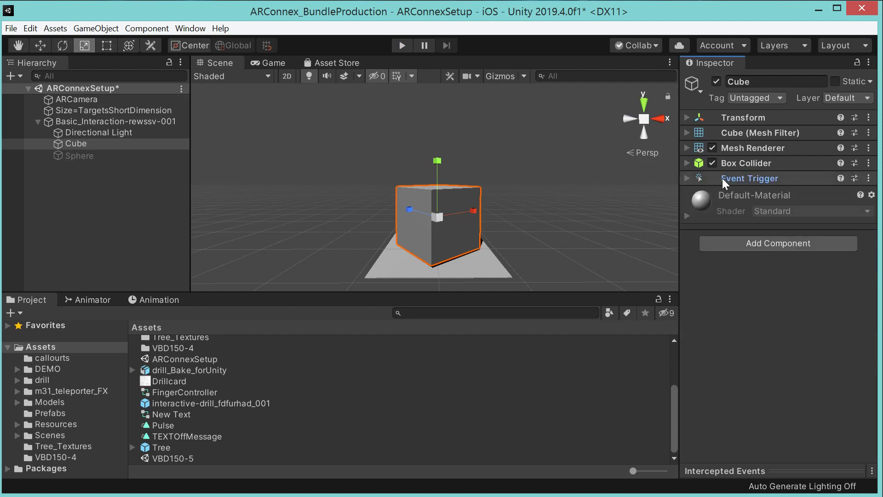